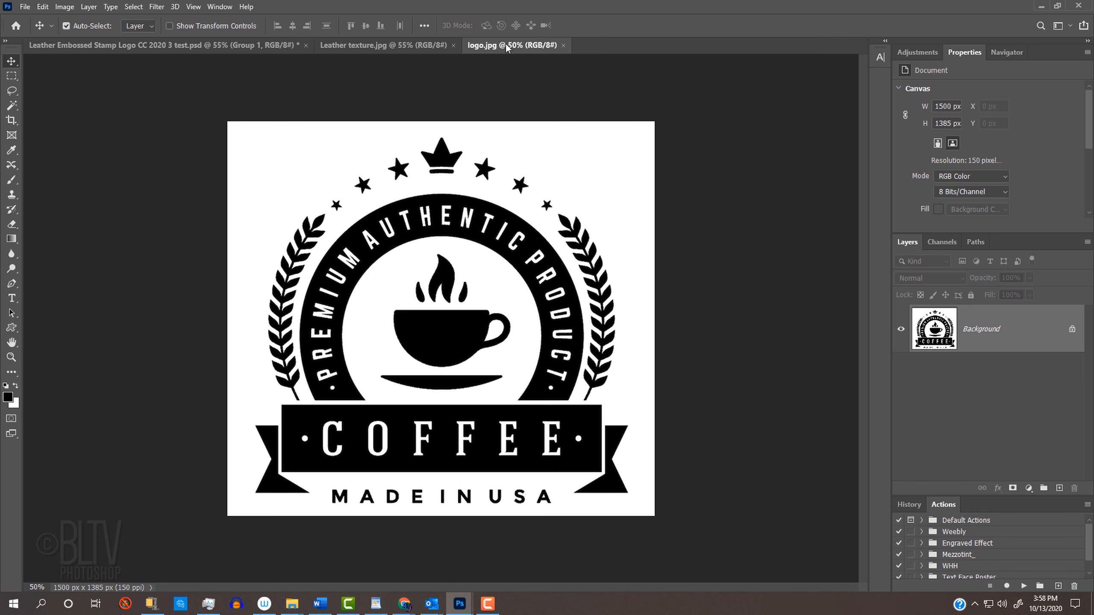
Copy the coffee logo from logo.jpg into the Leather texture.jpg document with the Move tool
key("v")
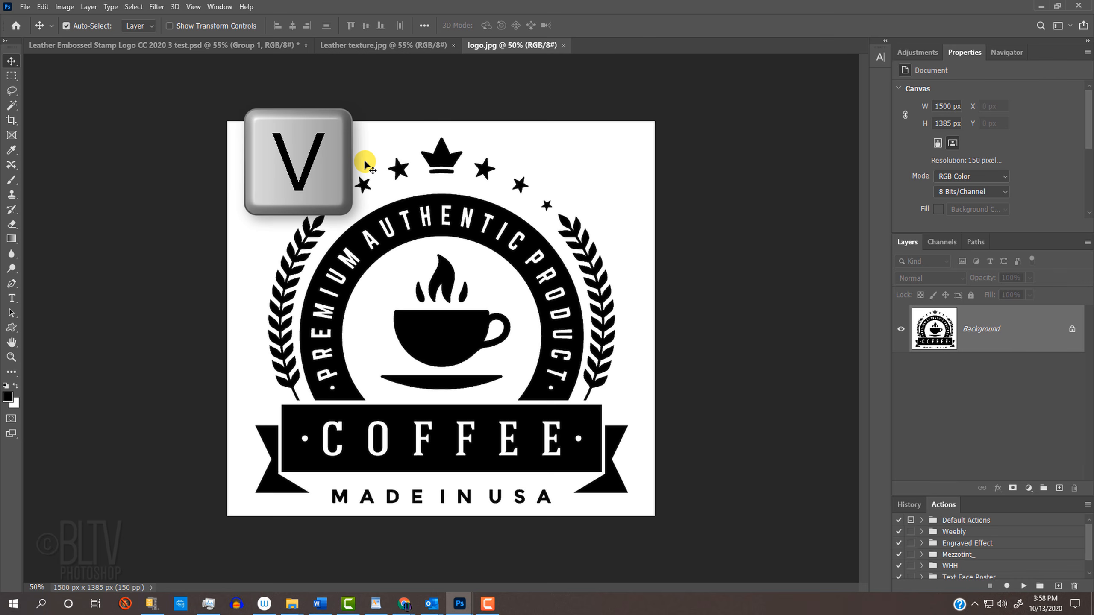
left_click(379, 45)
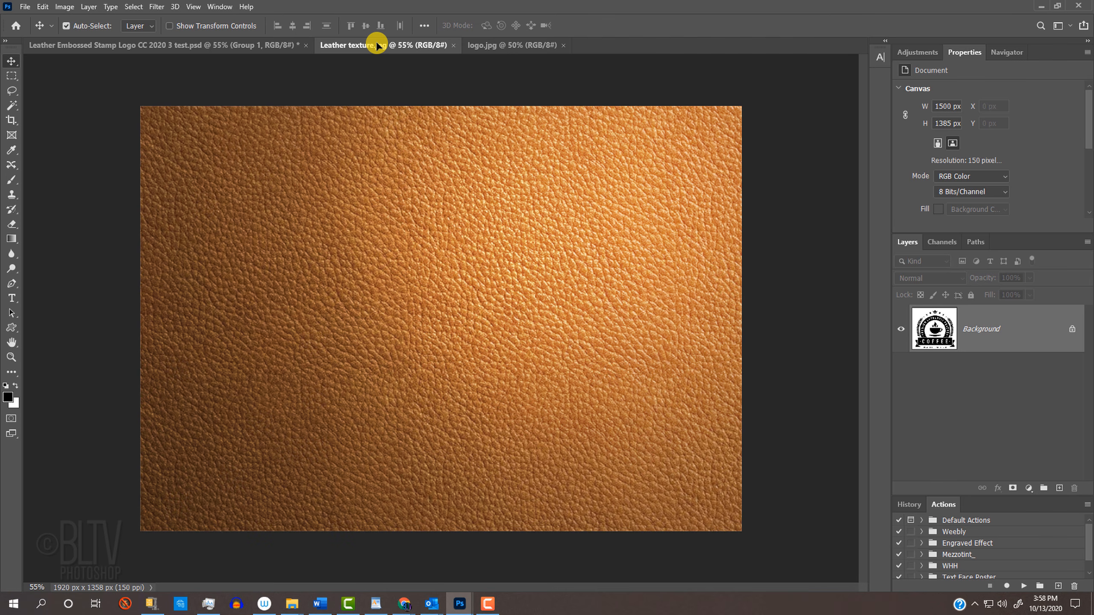
left_click_drag(377, 45, 396, 302)
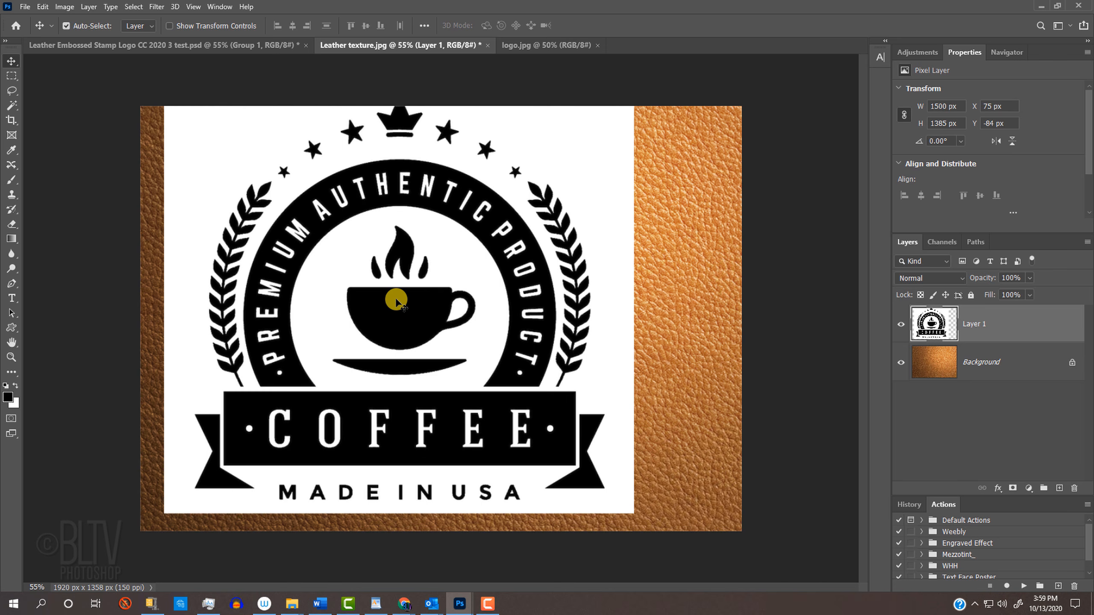
Scale the logo proportionally from its centre to about 84% and reposition it in the middle of the leather
key("ctrl+t")
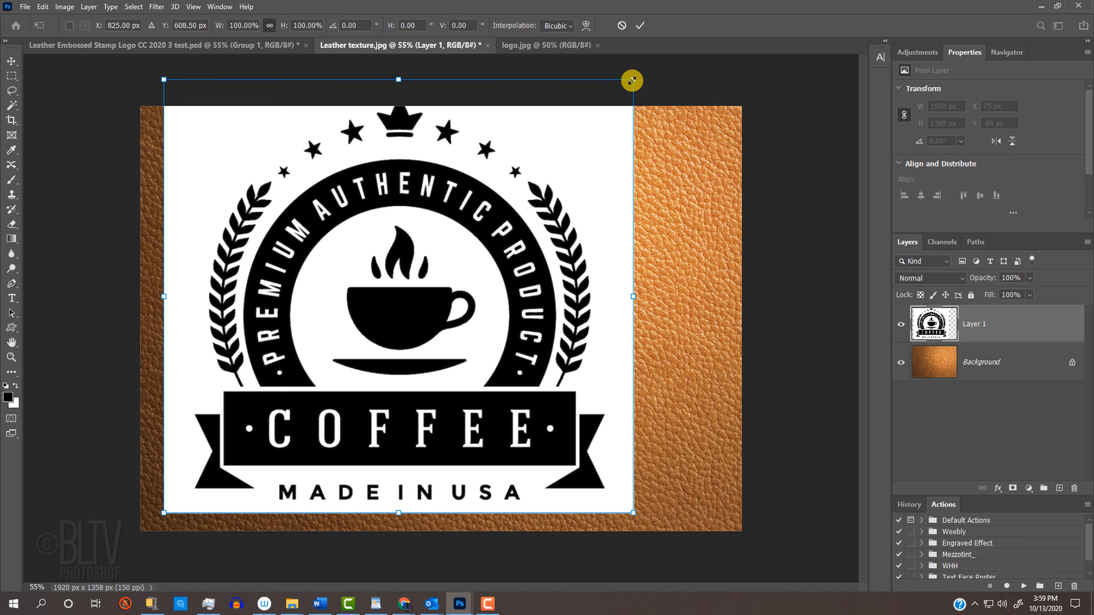
key("alt+shift")
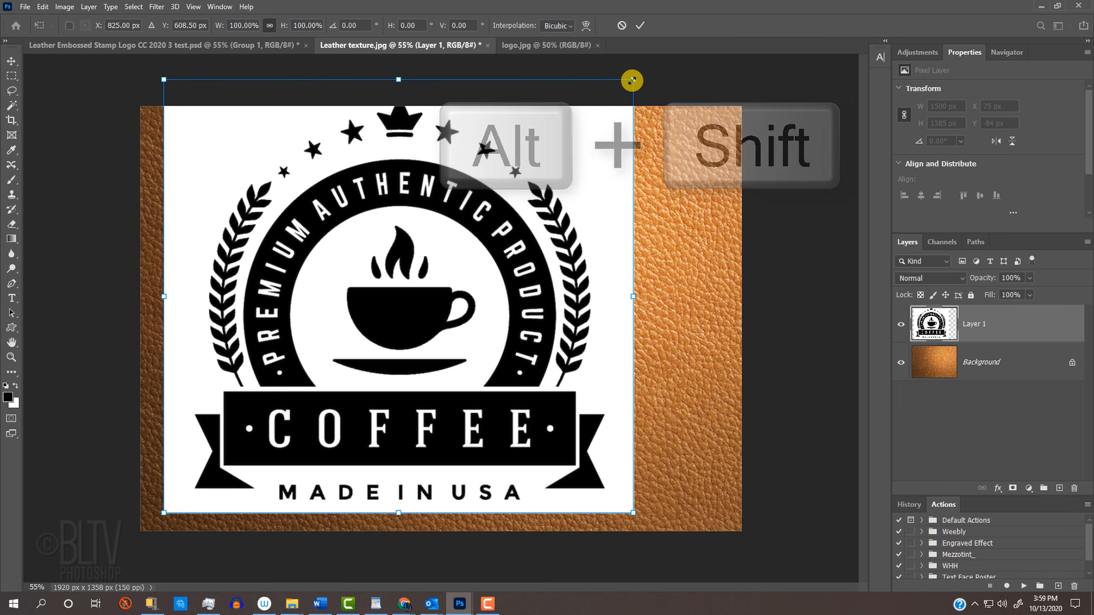
left_click_drag(631, 81, 596, 116)
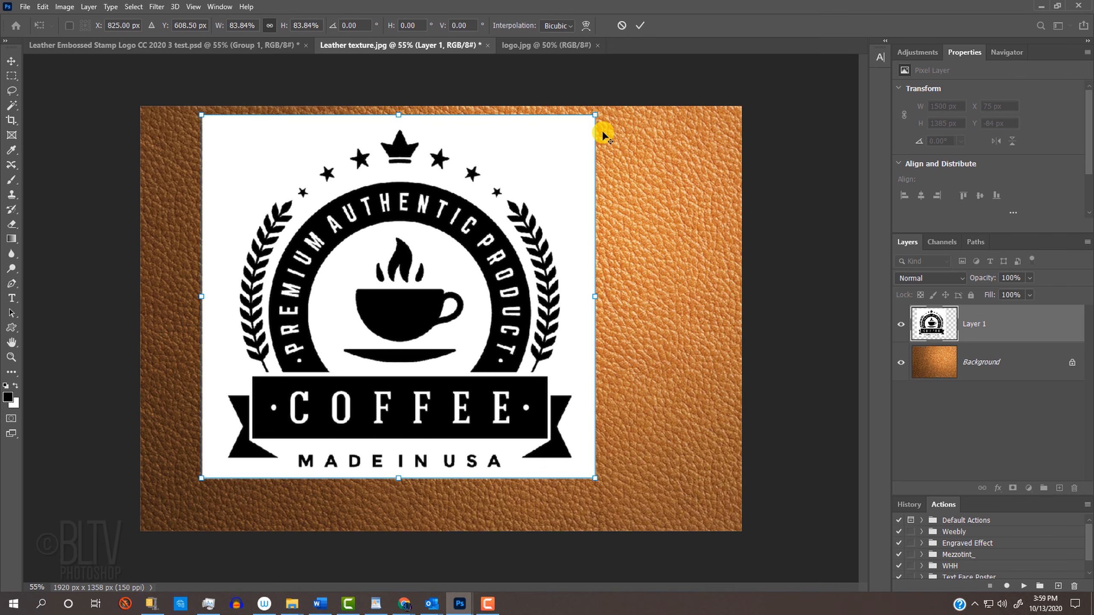
key("alt")
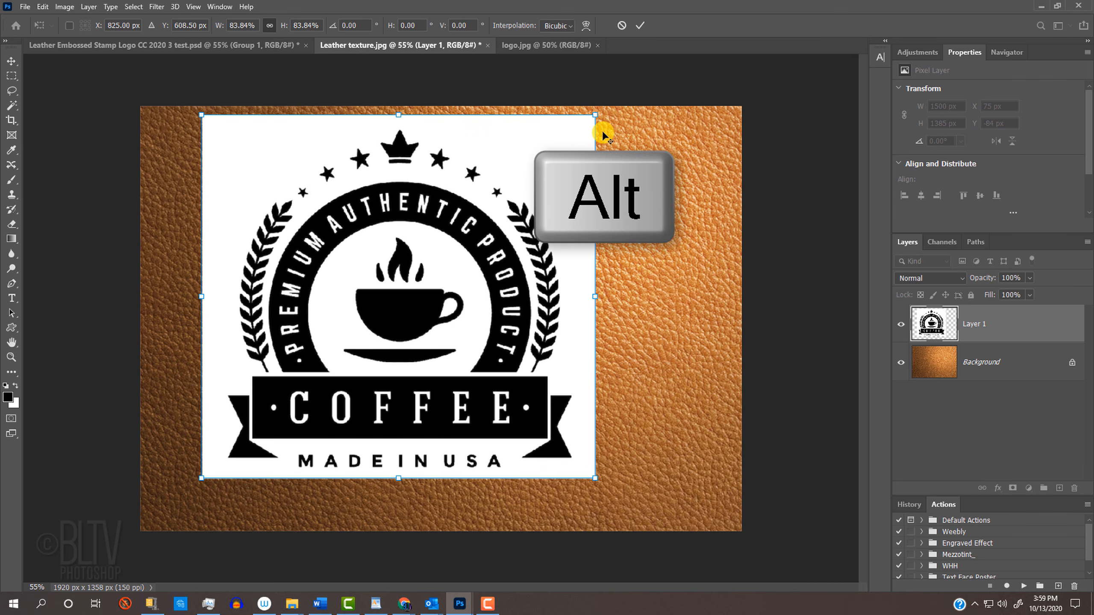
left_click_drag(418, 251, 480, 262)
key("Return")
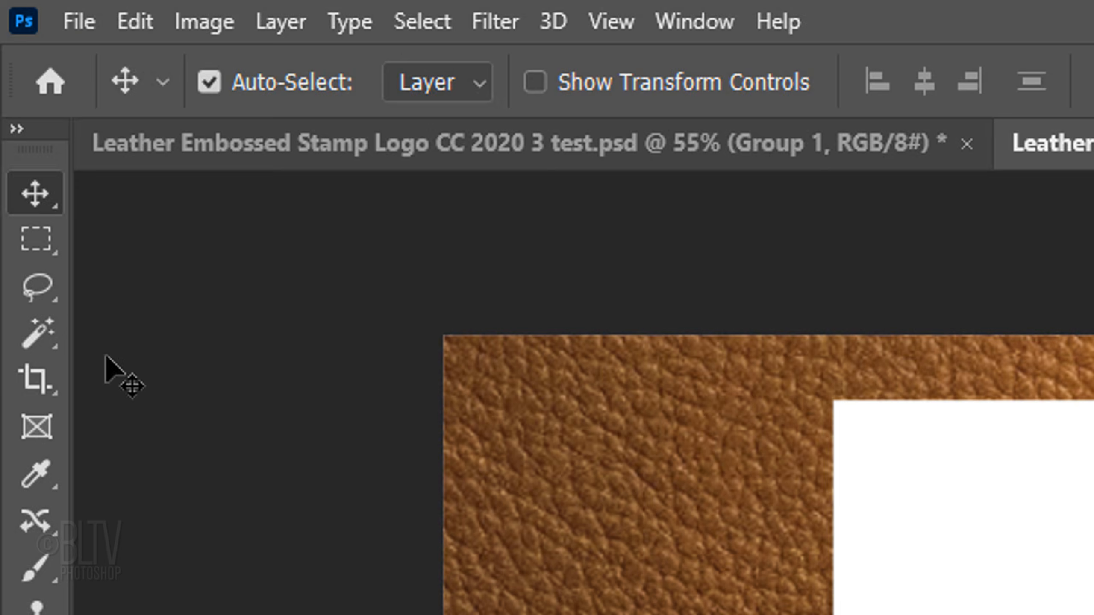
Select the white areas of the logo with the Magic Wand tool, delete them and deselect
left_click(11, 105)
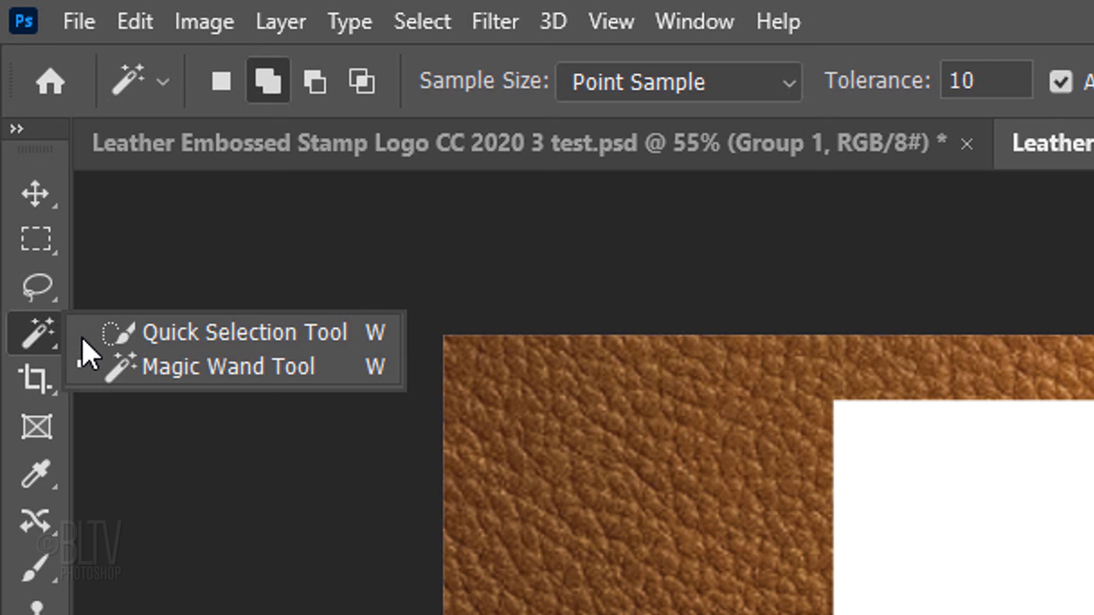
left_click(209, 371)
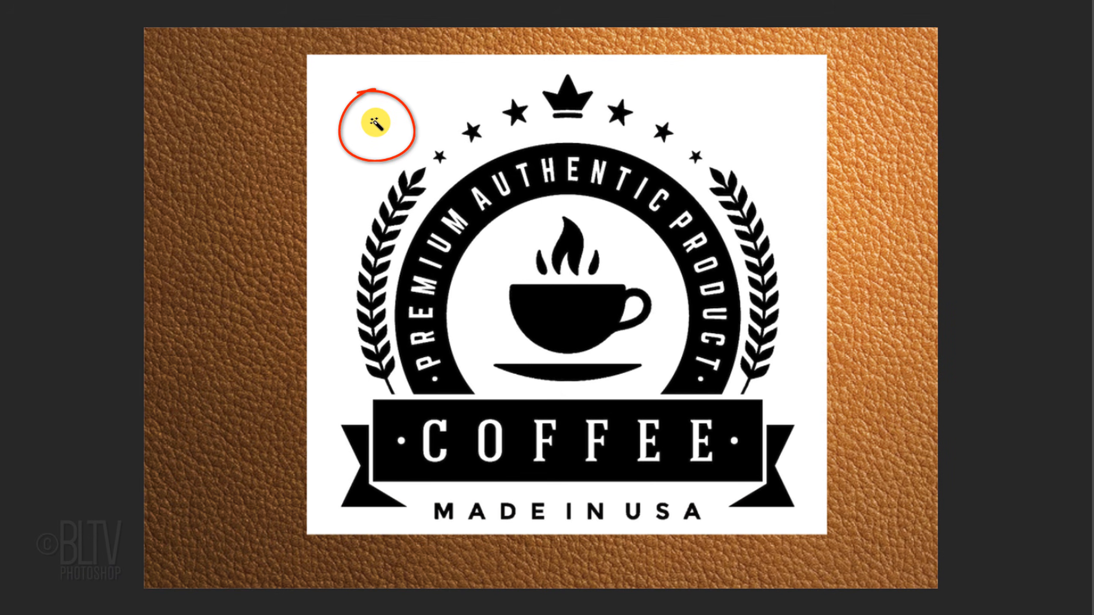
left_click(376, 123)
key("Delete")
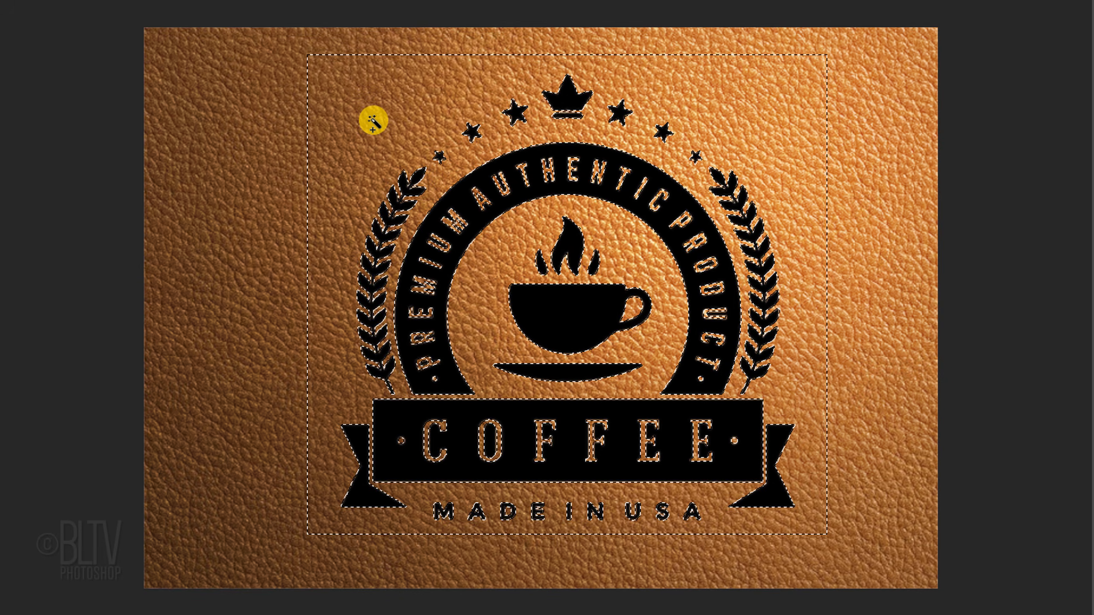
key("ctrl+d")
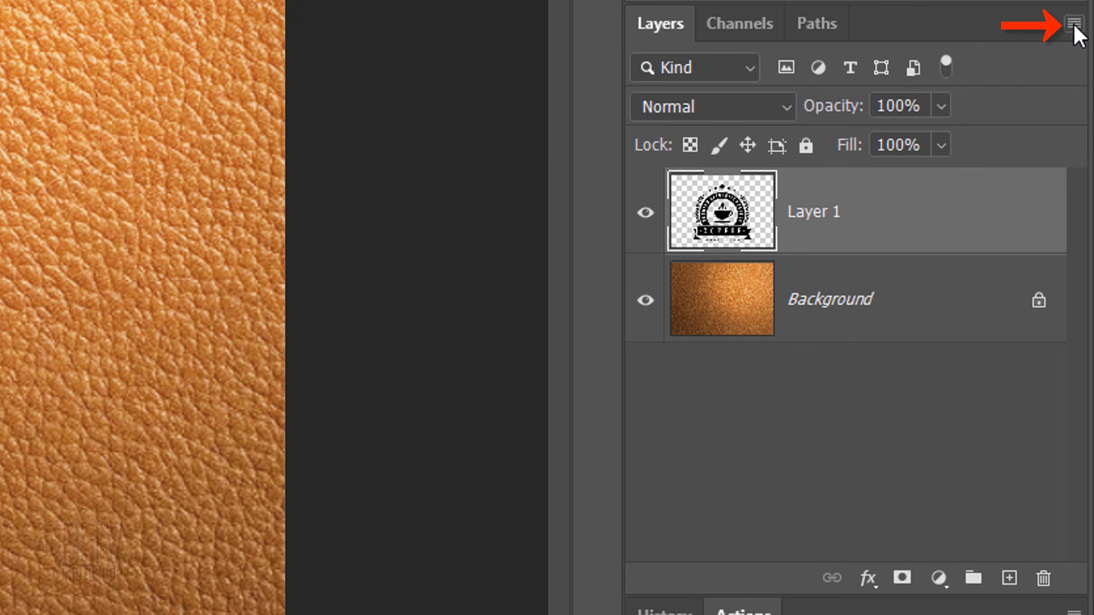
Convert the logo layer to a smart object and apply a Gaussian Blur with a 1.0-pixel radius
left_click(1073, 24)
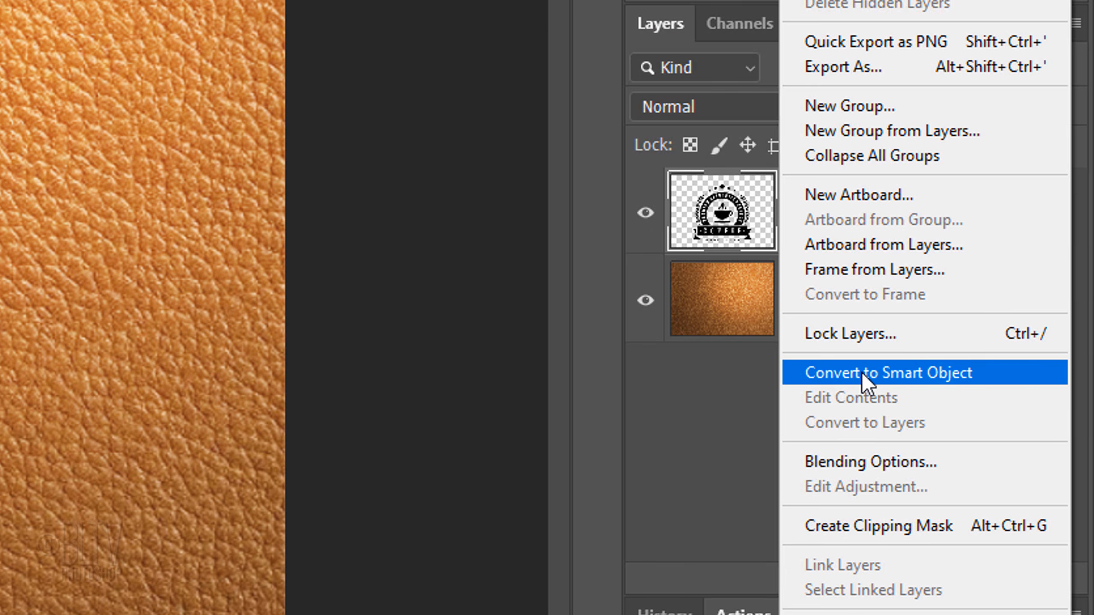
left_click(861, 372)
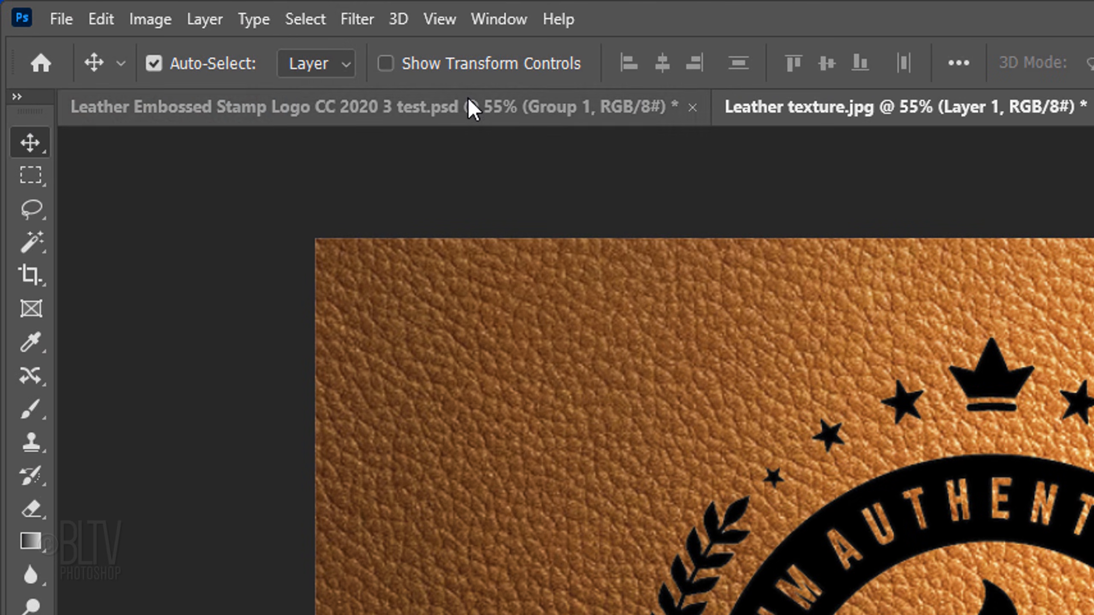
left_click(357, 19)
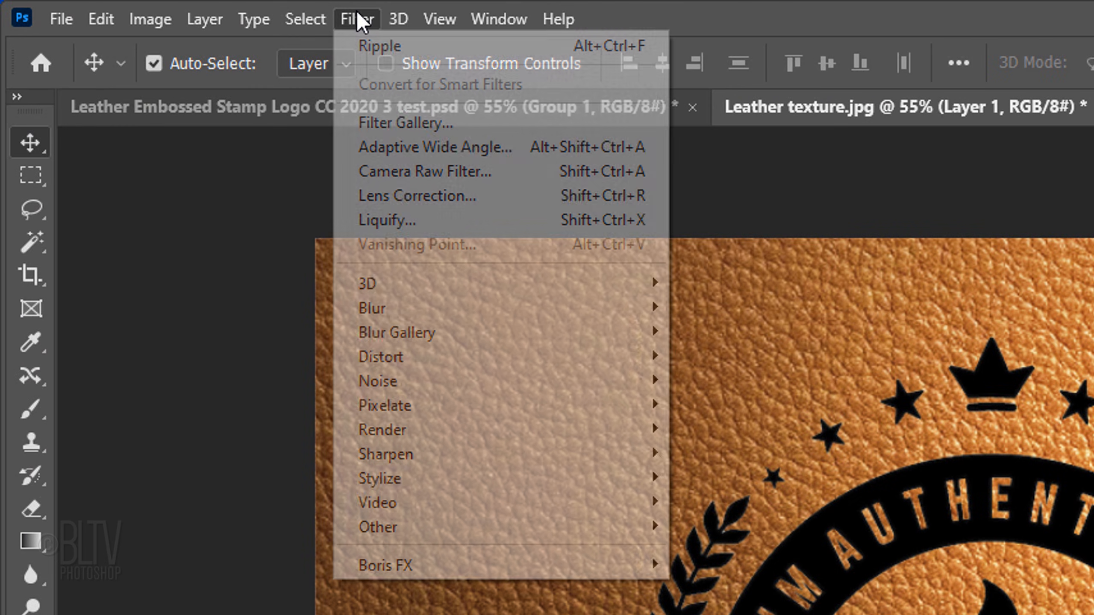
mouse_move(375, 312)
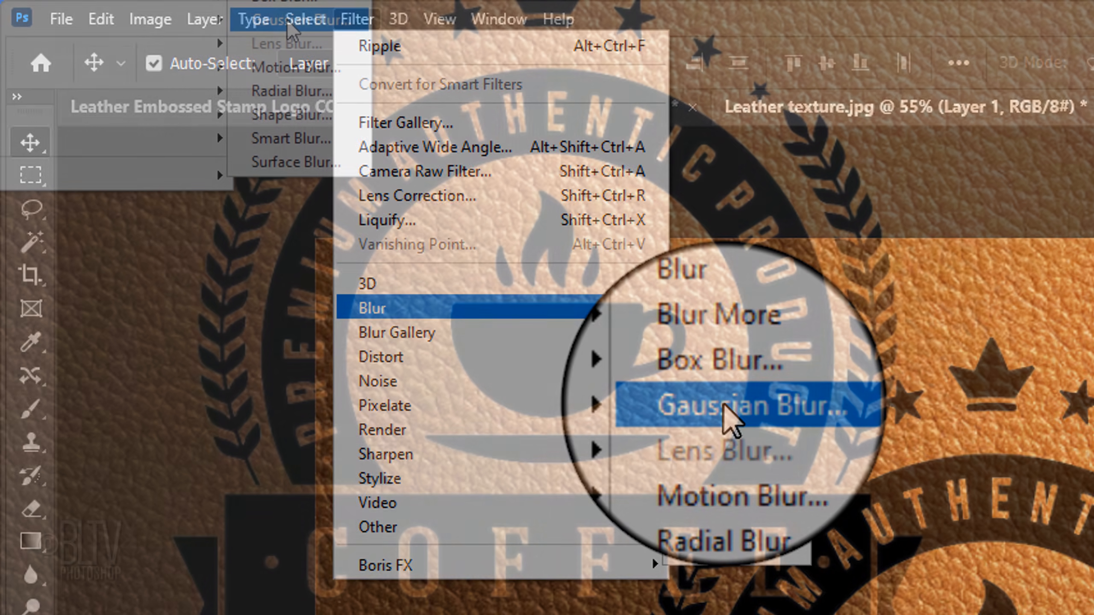
left_click(724, 405)
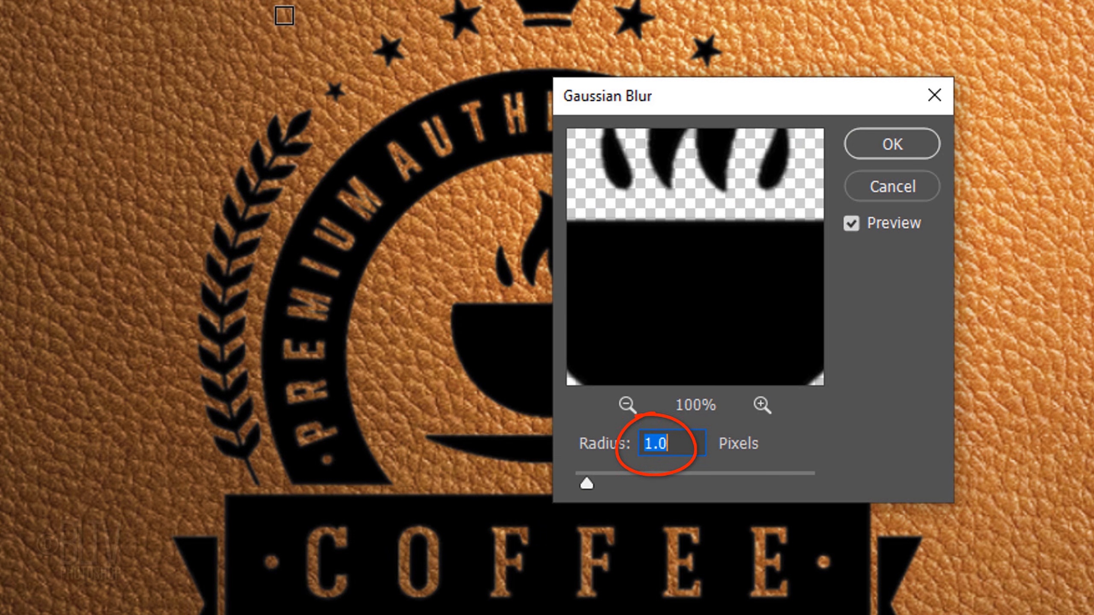
left_click(881, 143)
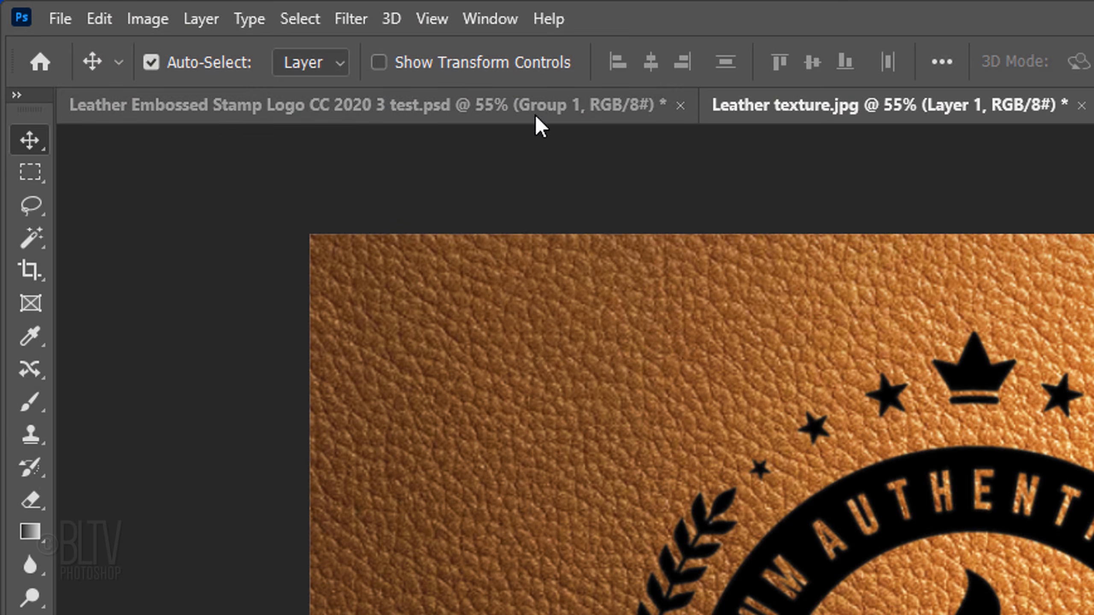
Apply a Ripple distortion to the logo with an amount of -60% and Small size
left_click(352, 19)
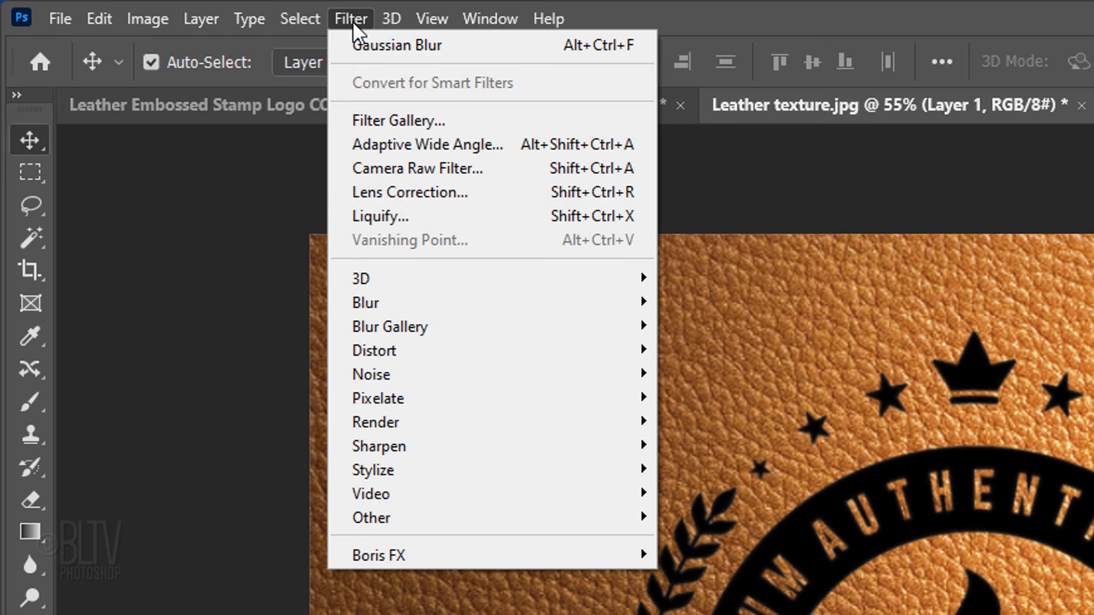
mouse_move(375, 357)
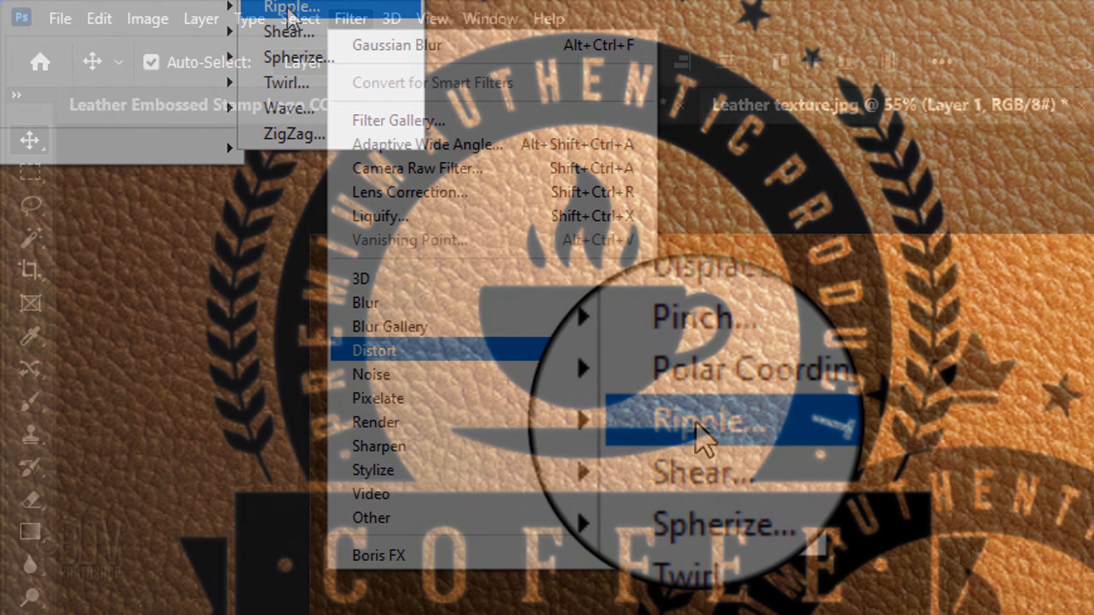
left_click(695, 423)
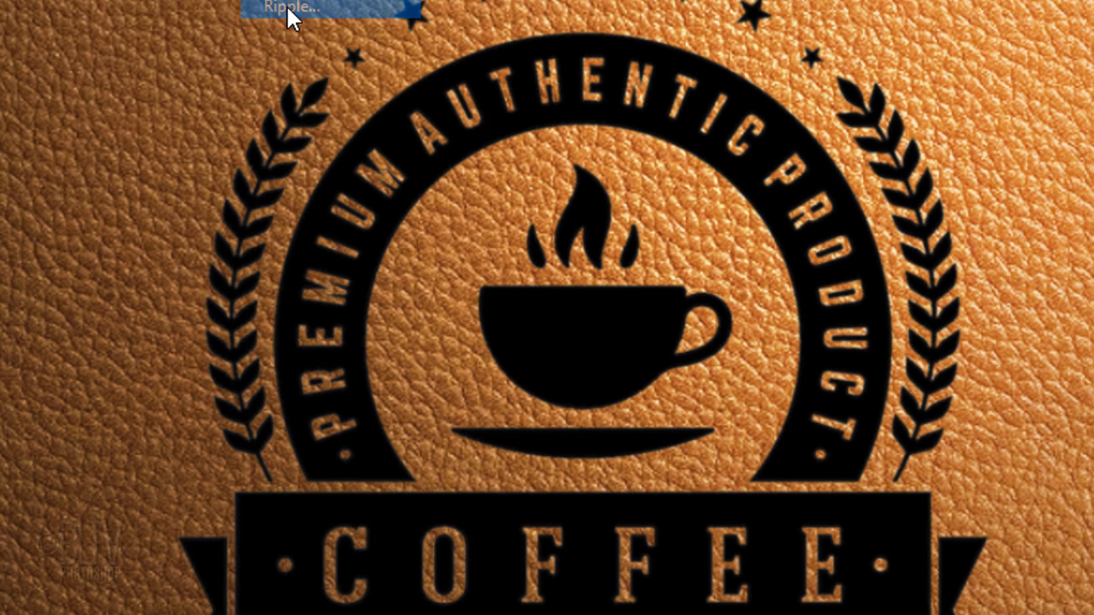
type("-60")
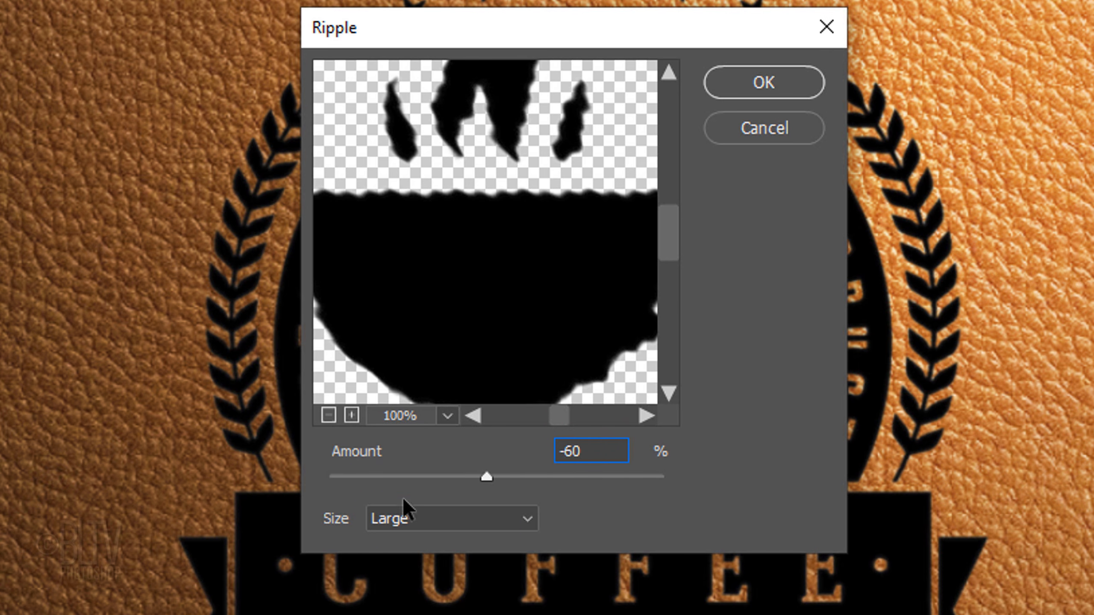
left_click(433, 521)
left_click(388, 545)
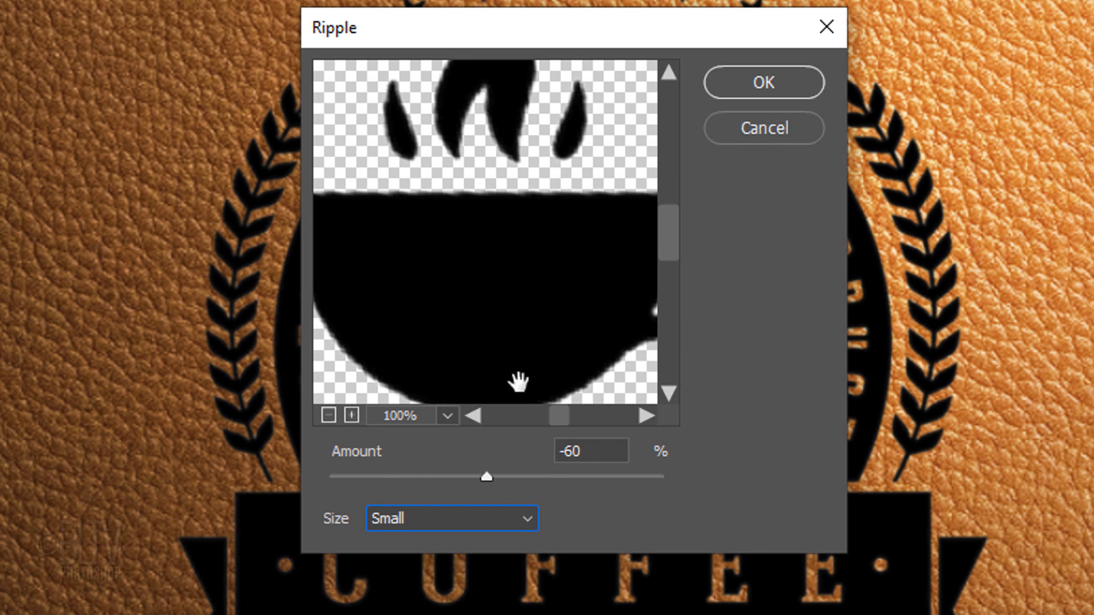
left_click(760, 85)
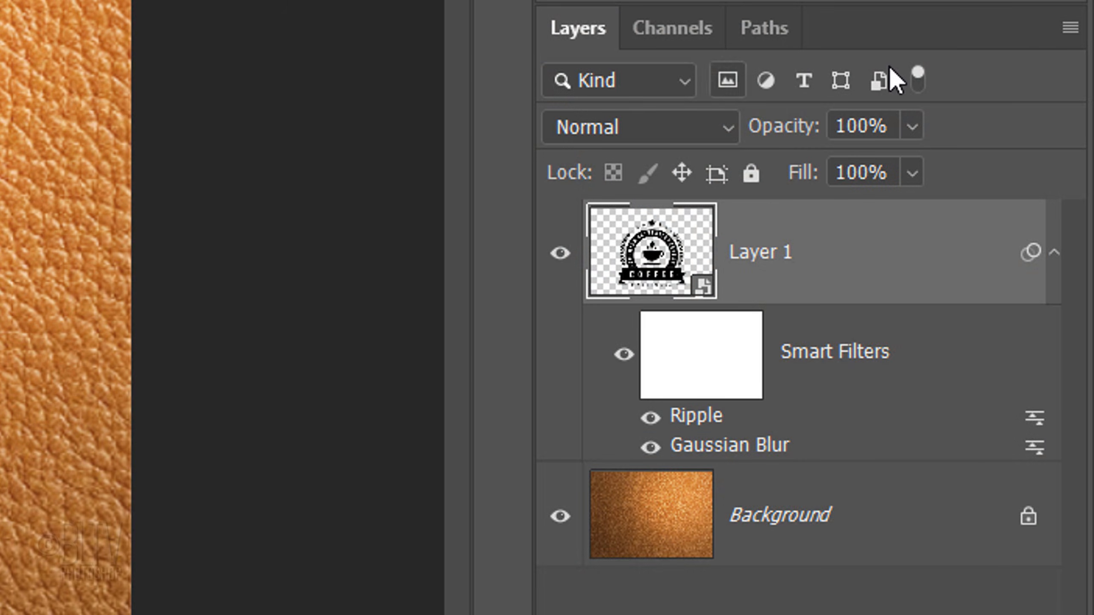
Convert the filtered logo layer into a new smart object and duplicate it
left_click(1069, 31)
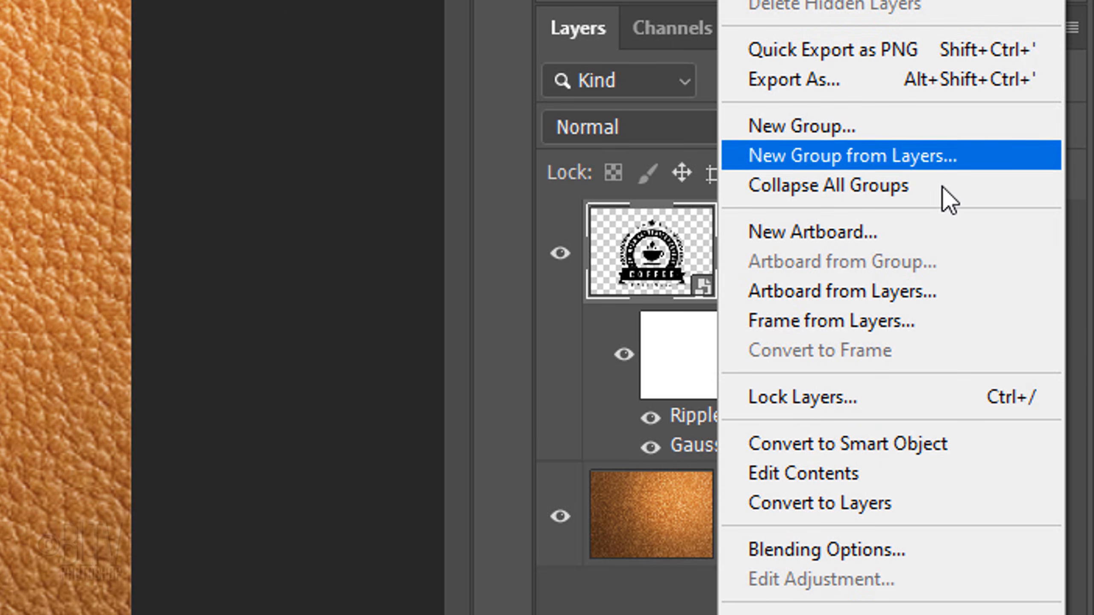
left_click(828, 444)
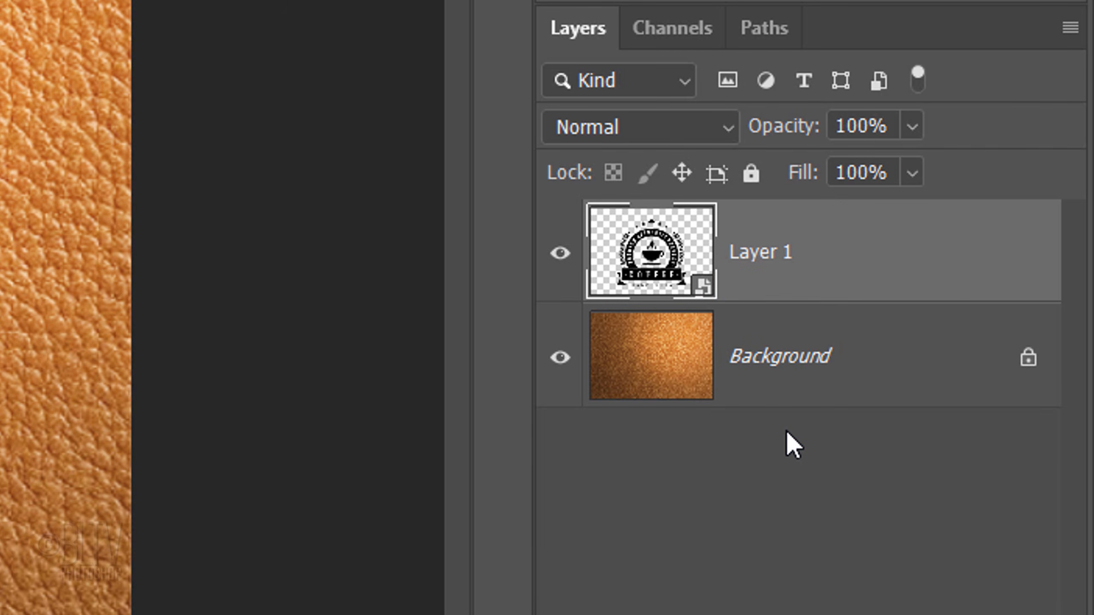
key("ctrl+j")
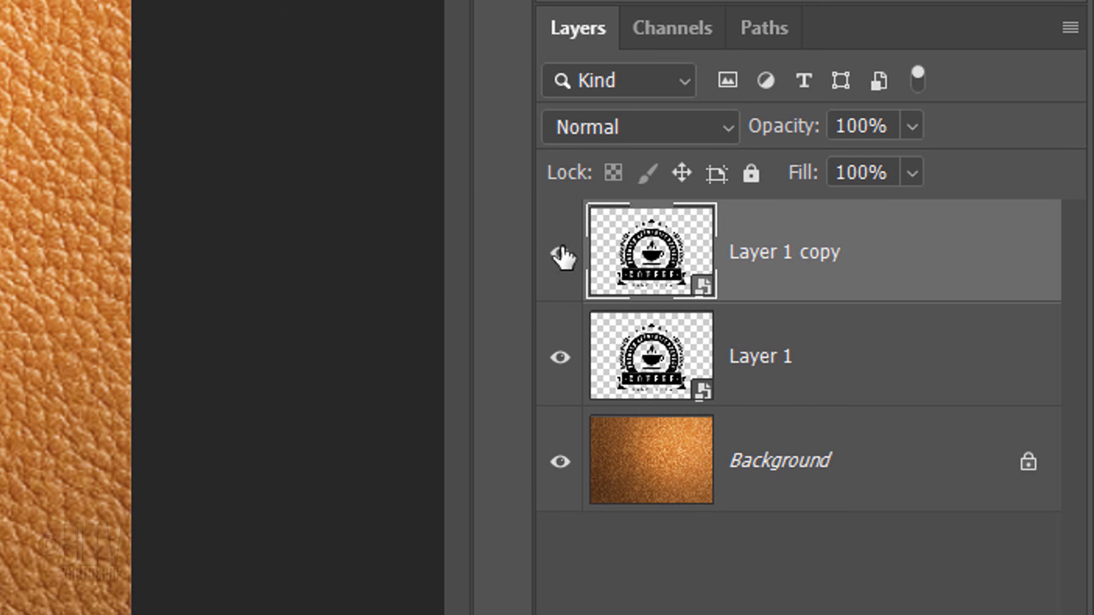
Hide the duplicate logo layer and reduce the Fill of Layer 1 to 0%
left_click(560, 254)
left_click(647, 345)
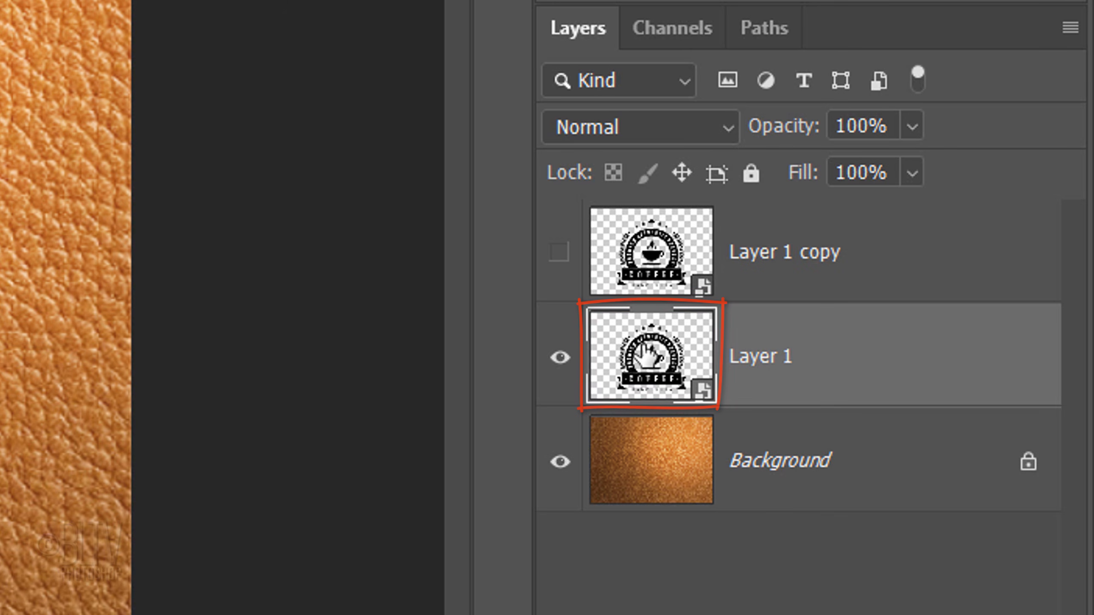
left_click(912, 174)
left_click_drag(906, 211, 725, 219)
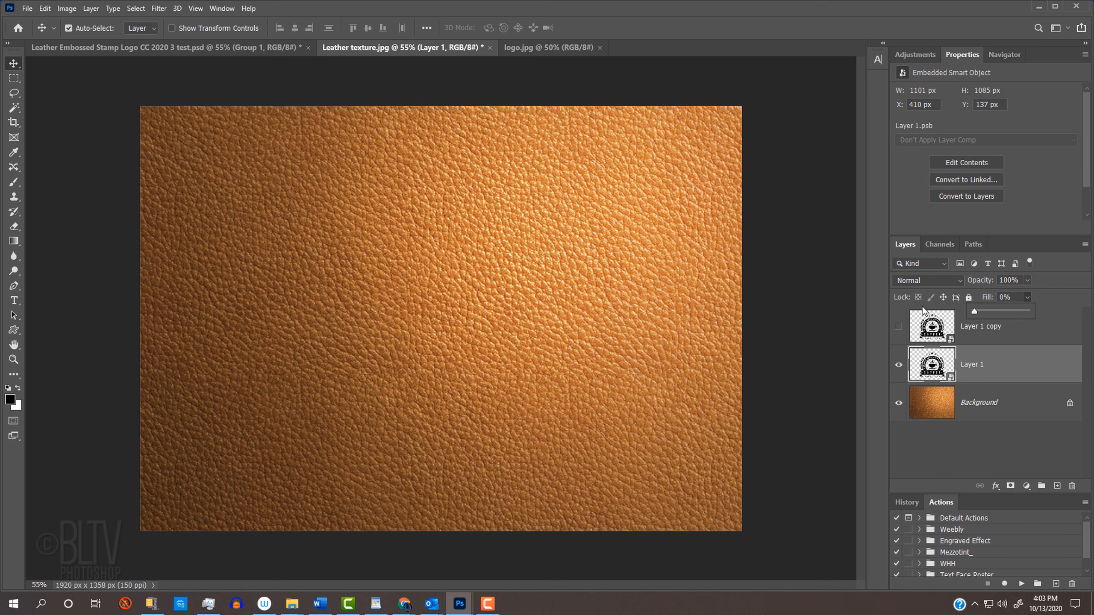
Add a white Overlay drop shadow to Layer 1 with 30% opacity, -135° angle, 20 px distance, 2% spread, 60 px size and 20% noise
double_click(1010, 360)
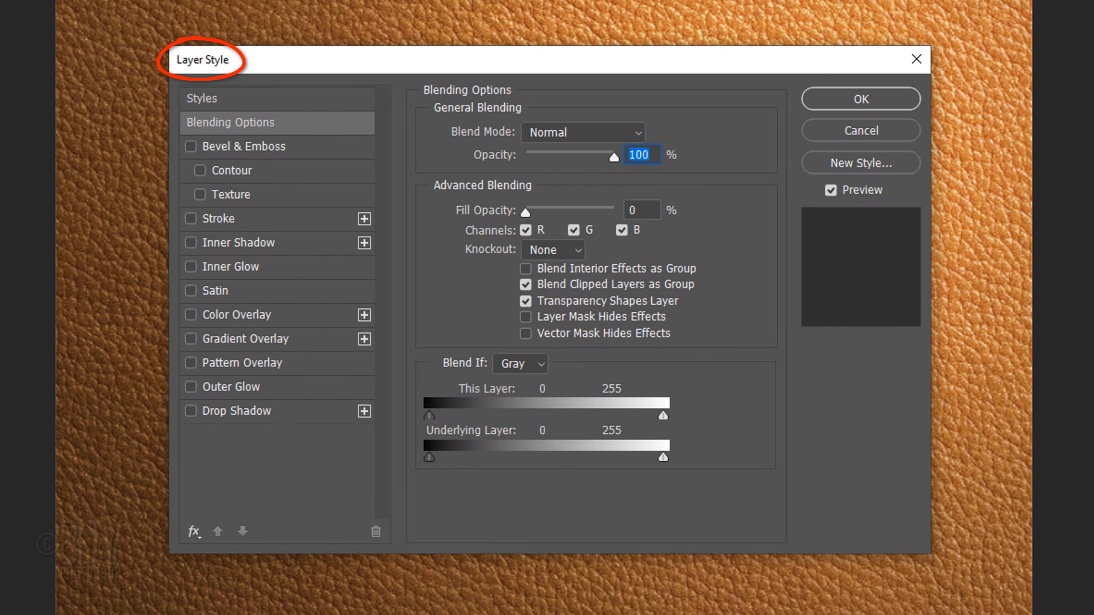
left_click_drag(302, 68, 646, 81)
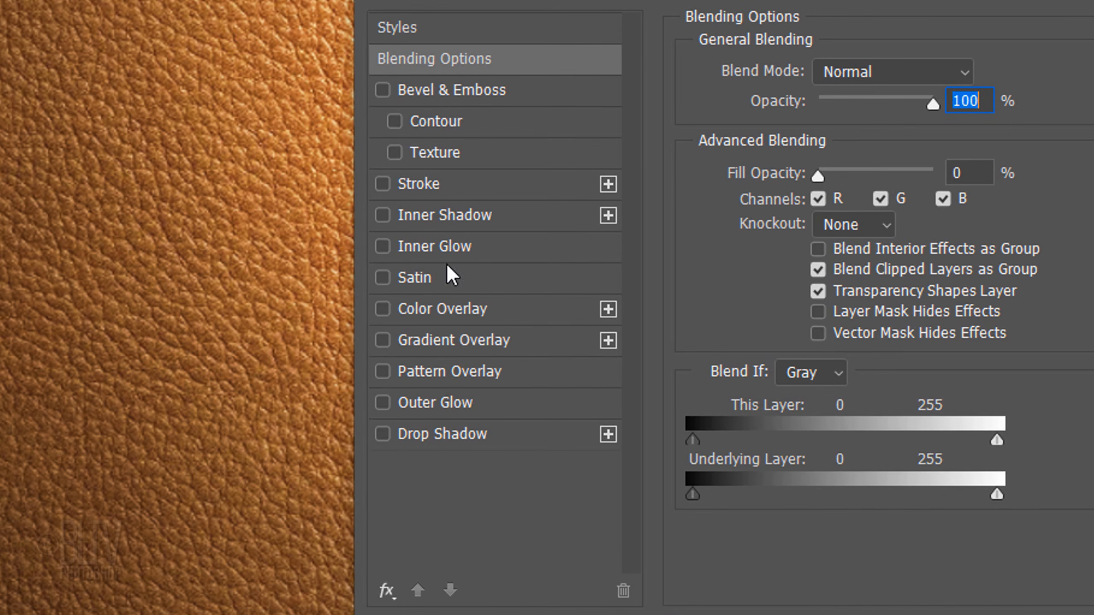
left_click(530, 427)
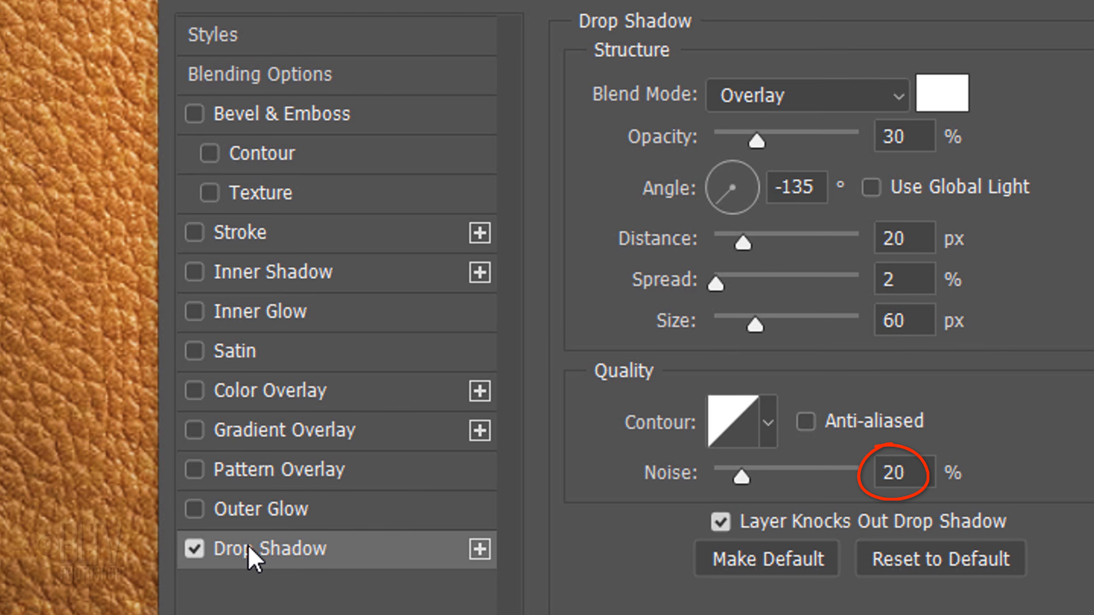
Add a Multiply gradient overlay to Layer 1 using the Black, White preset, 40% opacity, Linear style, 55° angle and 100% scale
left_click(260, 426)
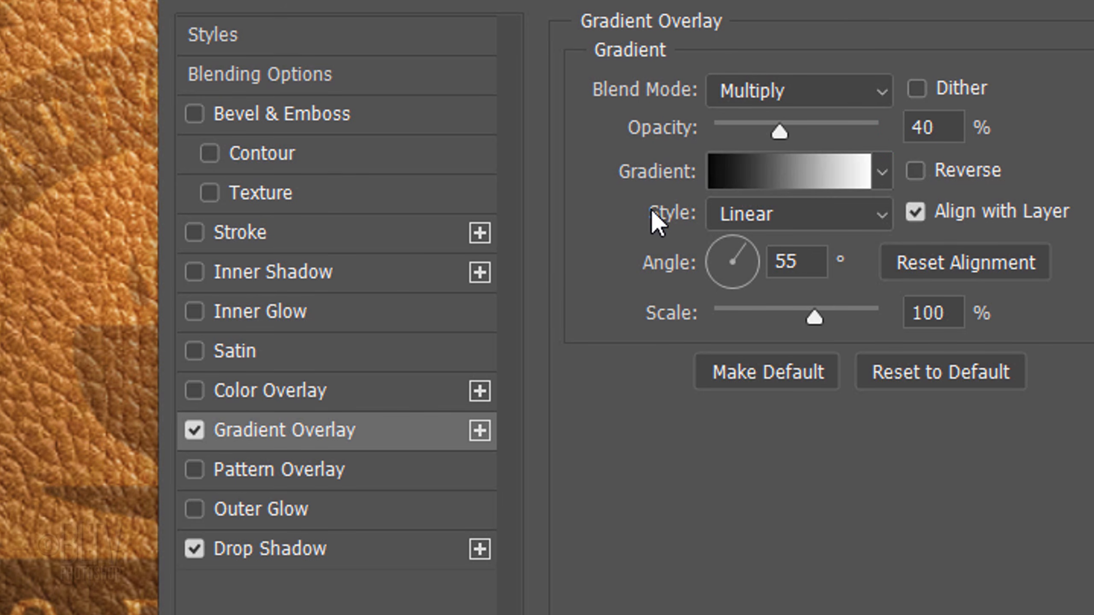
left_click(756, 177)
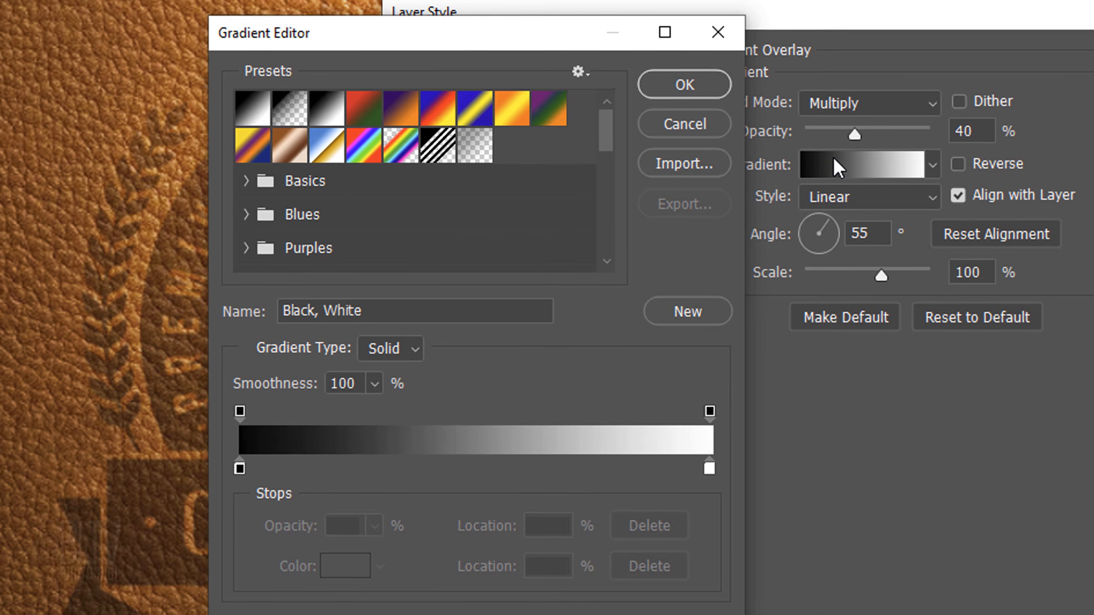
left_click(326, 109)
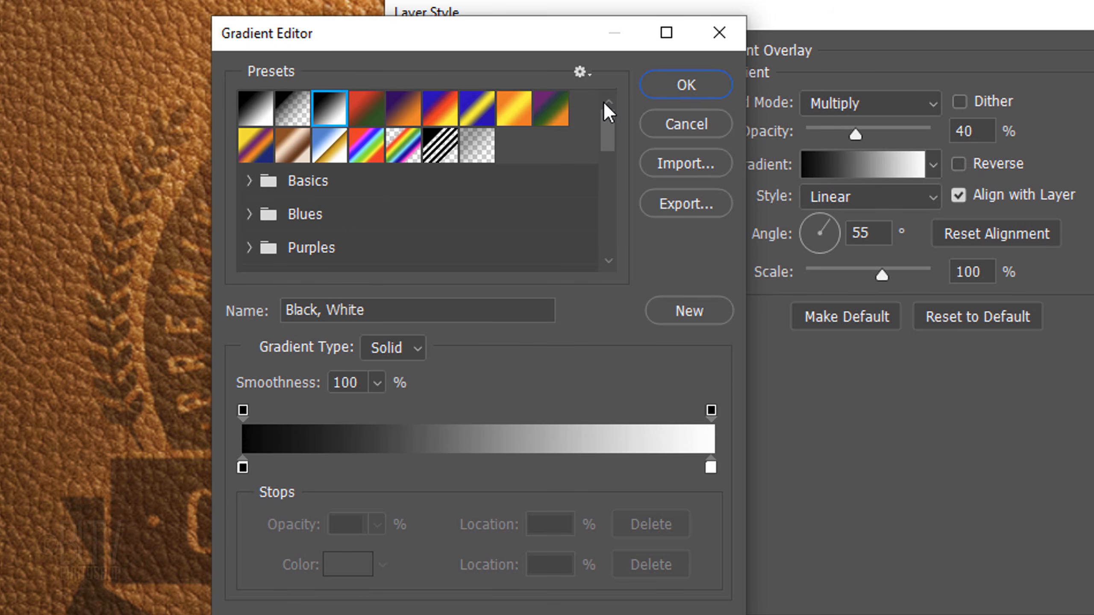
left_click(685, 86)
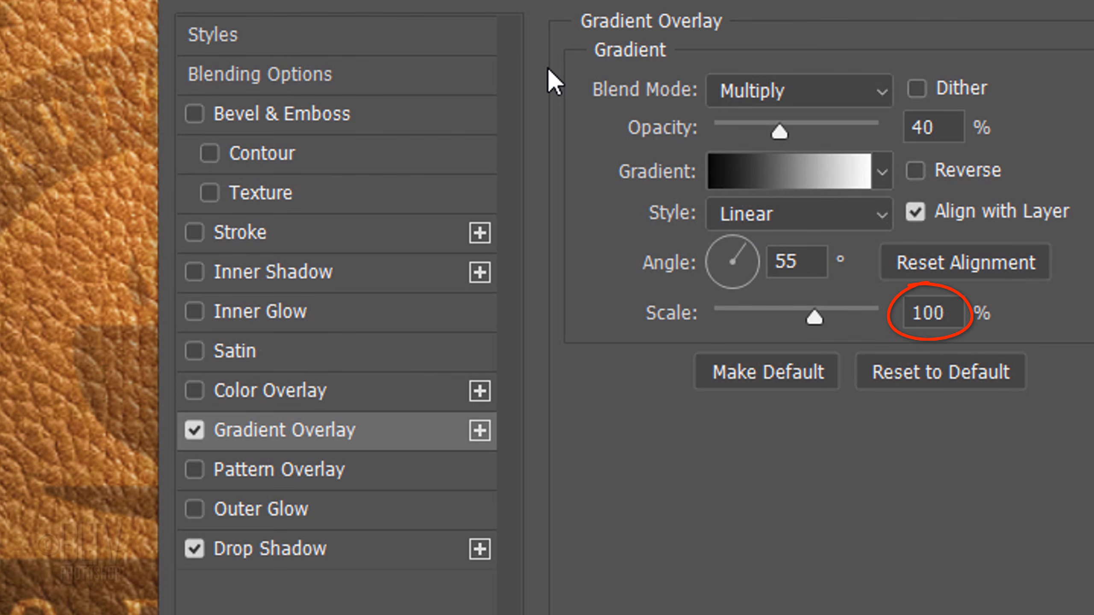
Apply to Layer 1 a Smooth Outer Bevel: Up, depth 75%, size 10 px, soften 6 px, angle -120°, altitude 30°, Hard Mix highlight 40%, shadow 0%
left_click(263, 113)
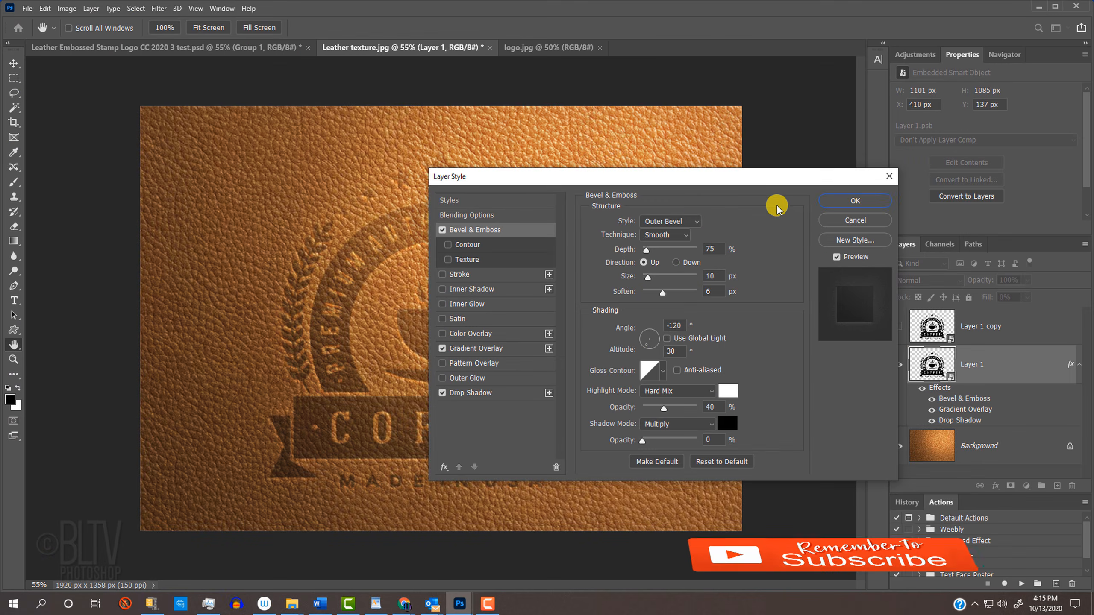
left_click(846, 200)
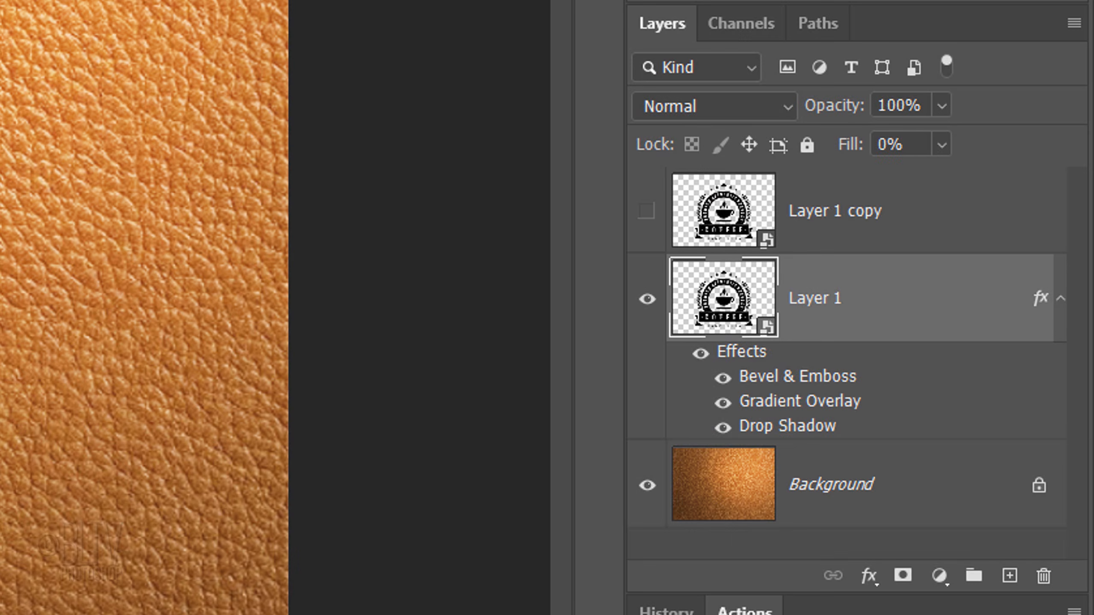
left_click(1059, 304)
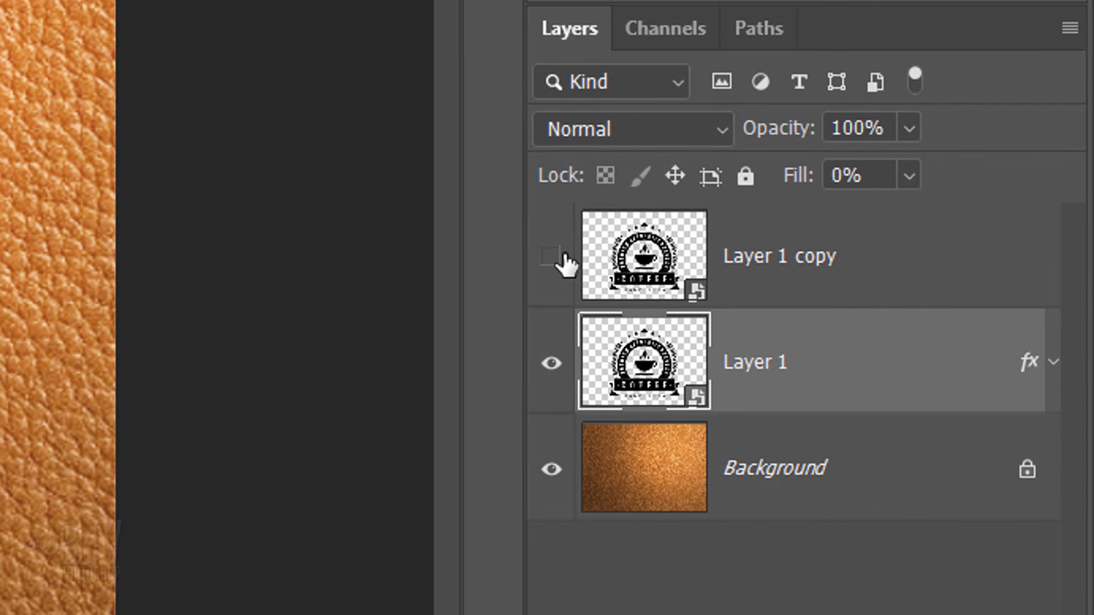
Show Layer 1 copy and reduce its Fill to 0%
left_click(550, 256)
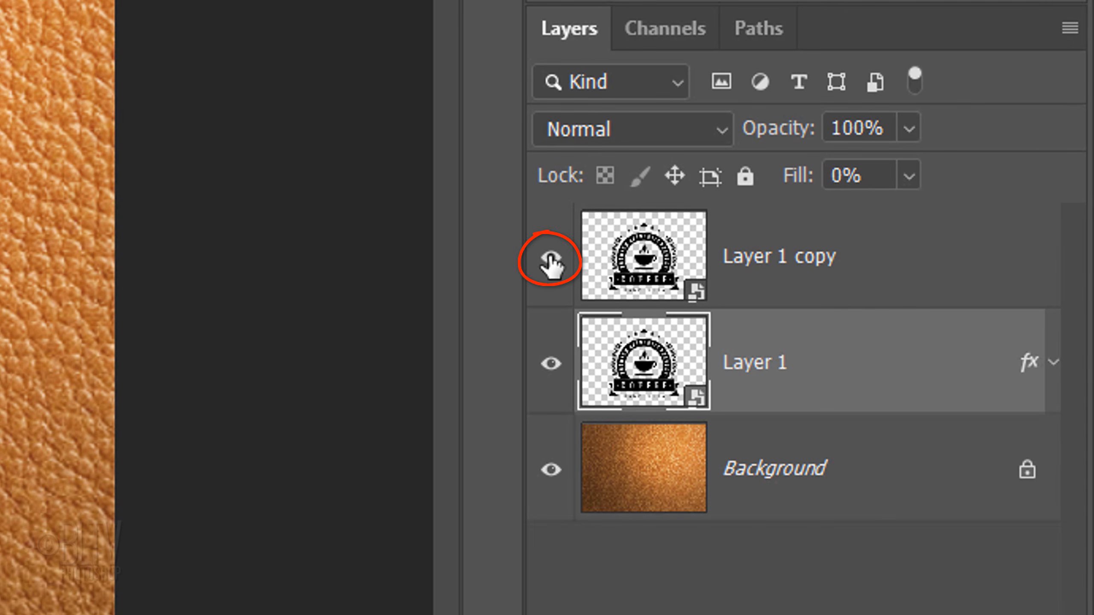
left_click(641, 252)
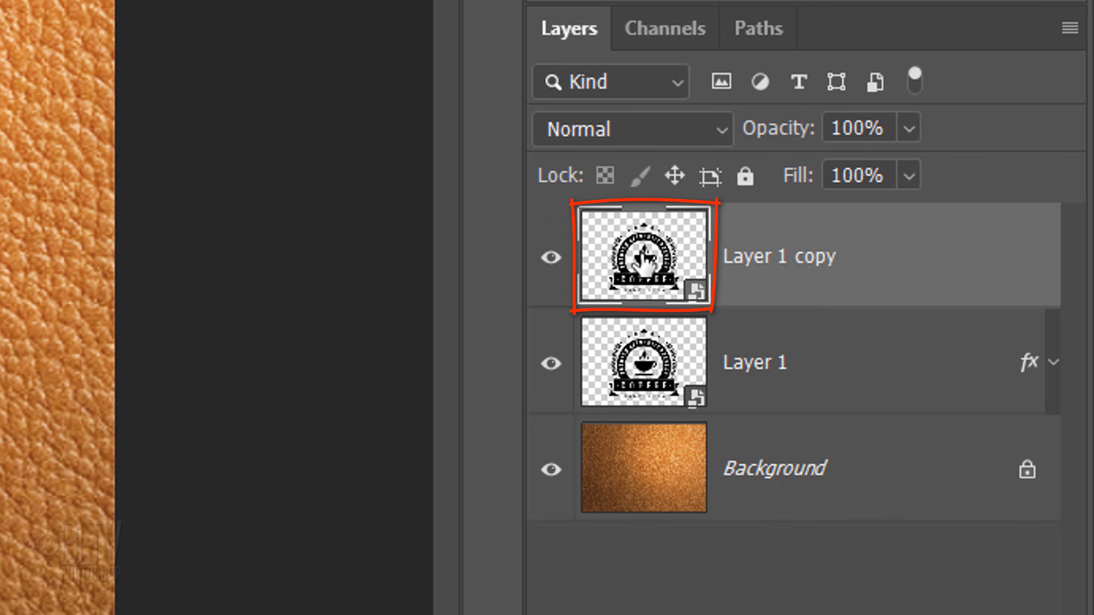
left_click(909, 175)
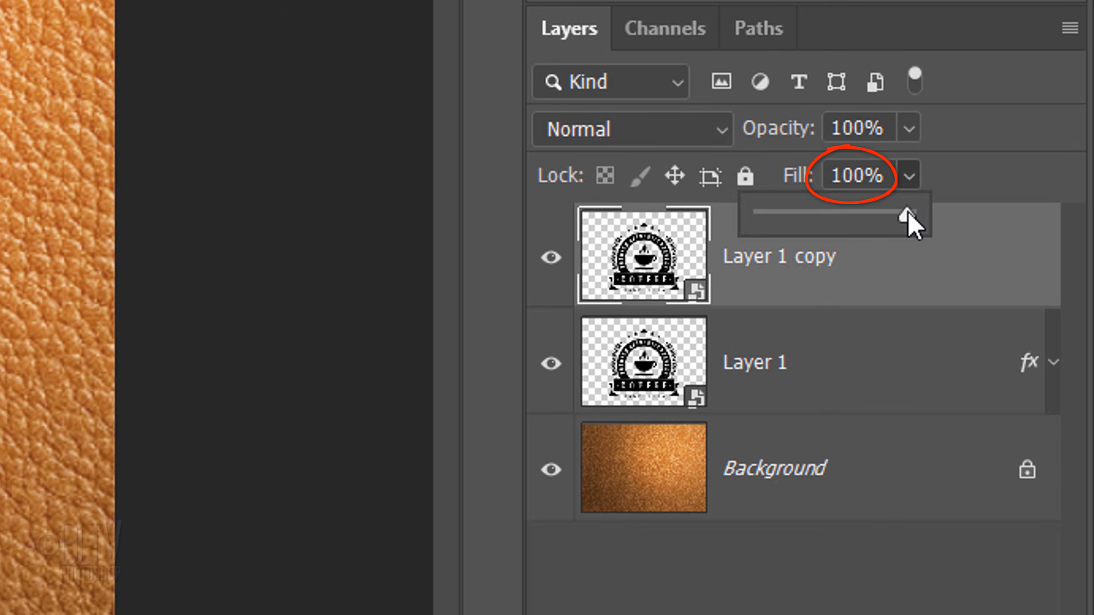
left_click_drag(908, 215, 673, 199)
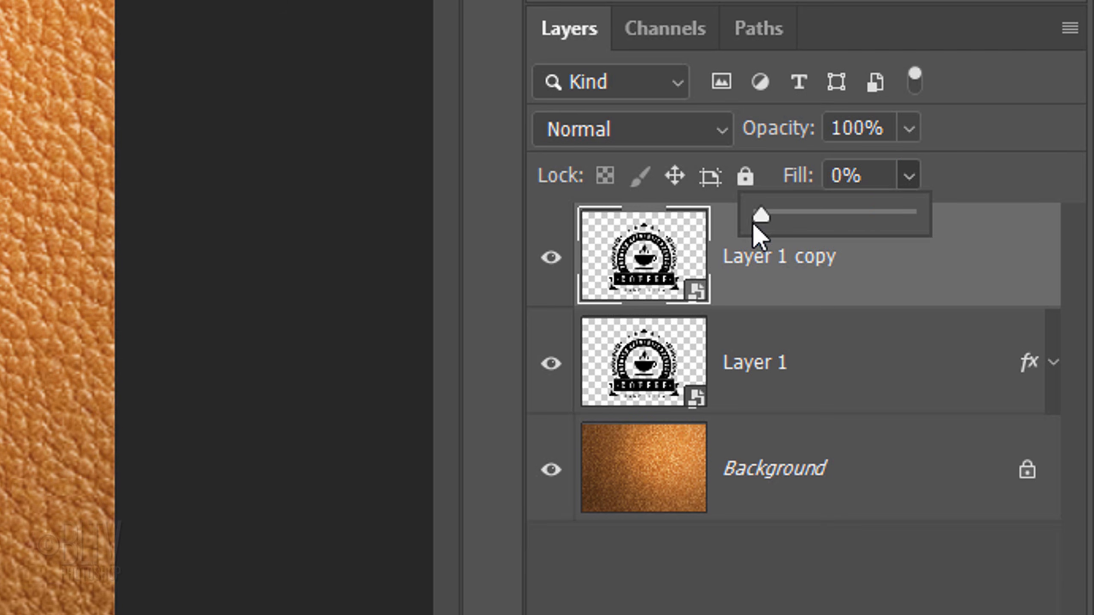
Add a Smooth Outer Bevel to Layer 1 copy with 250% depth, Down direction, 10 px size and 5 px soften
left_click(891, 265)
double_click(890, 269)
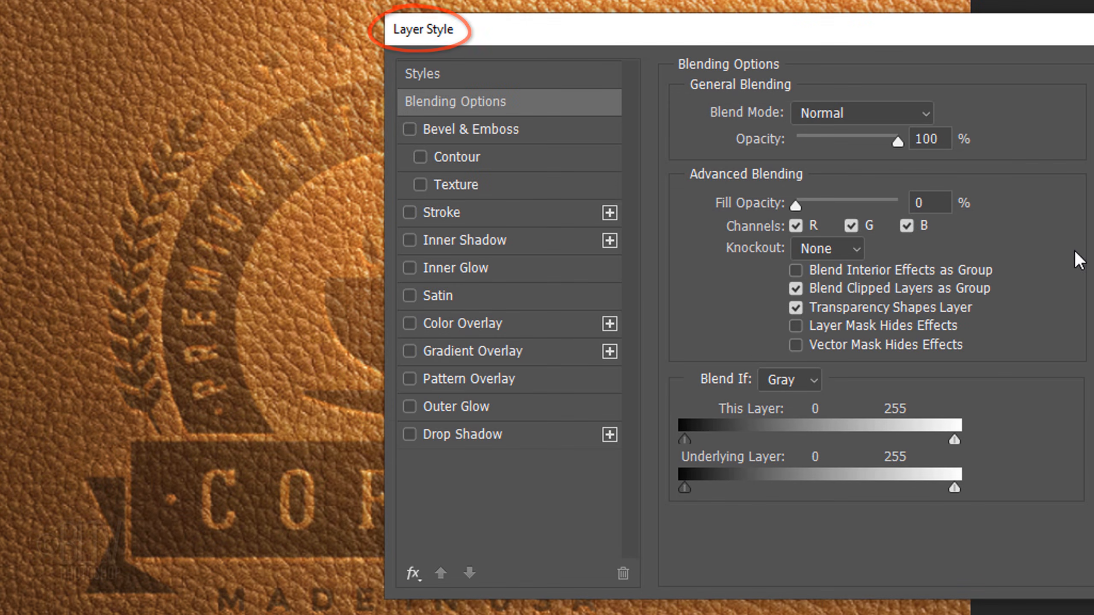
left_click(459, 127)
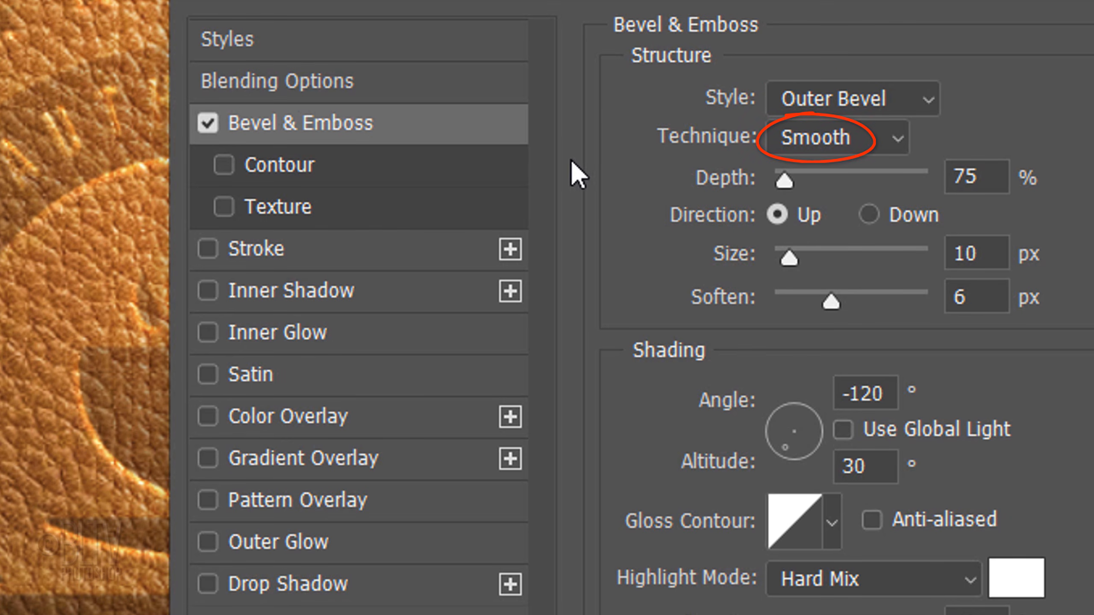
left_click(978, 176)
type("250")
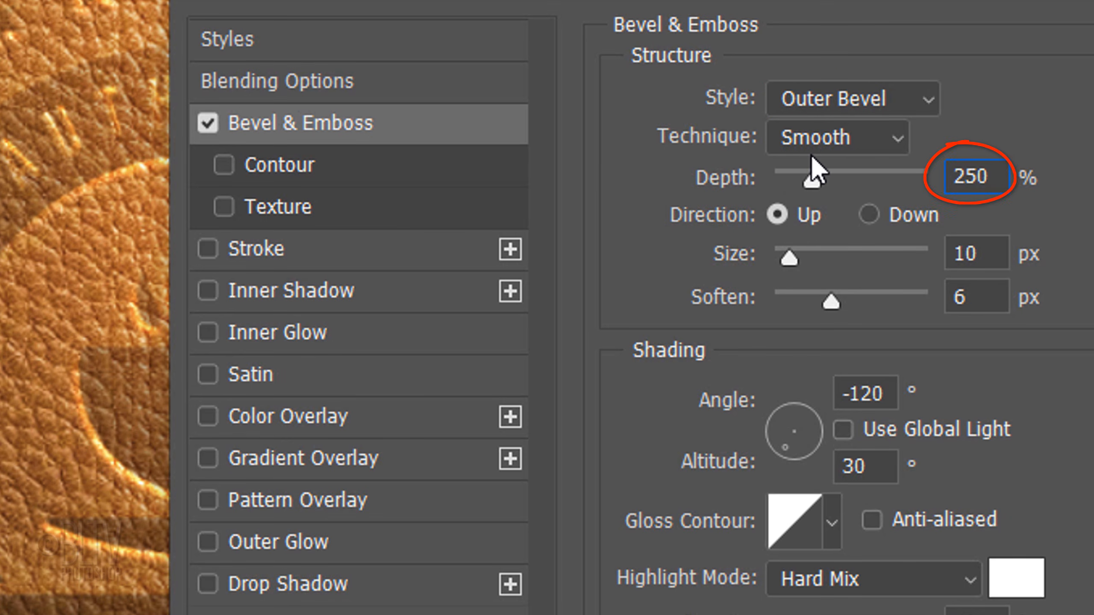
left_click(869, 214)
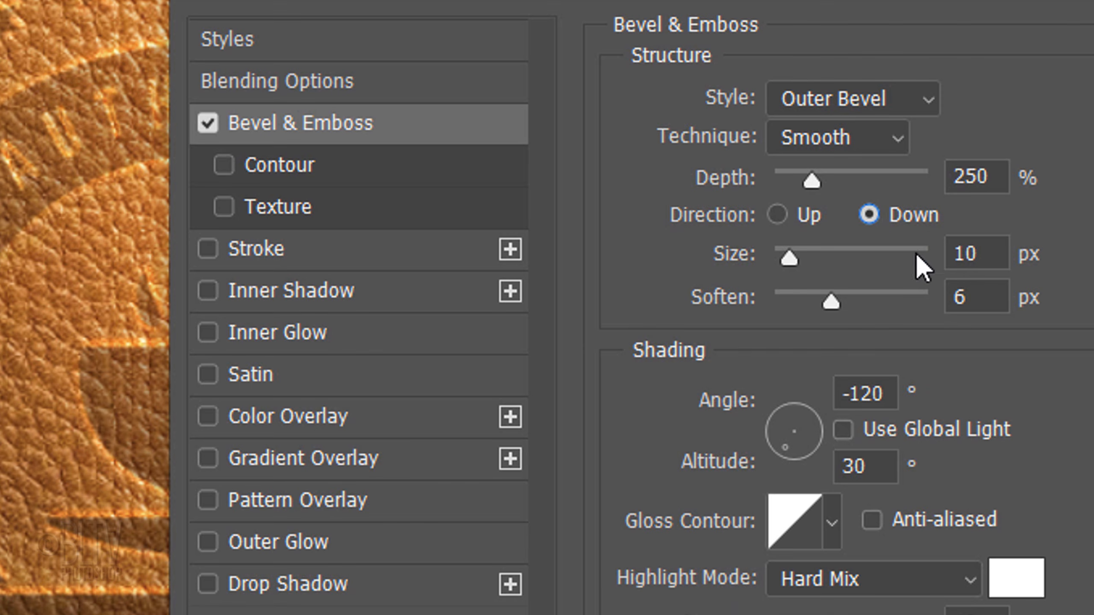
left_click(976, 296)
key("Down")
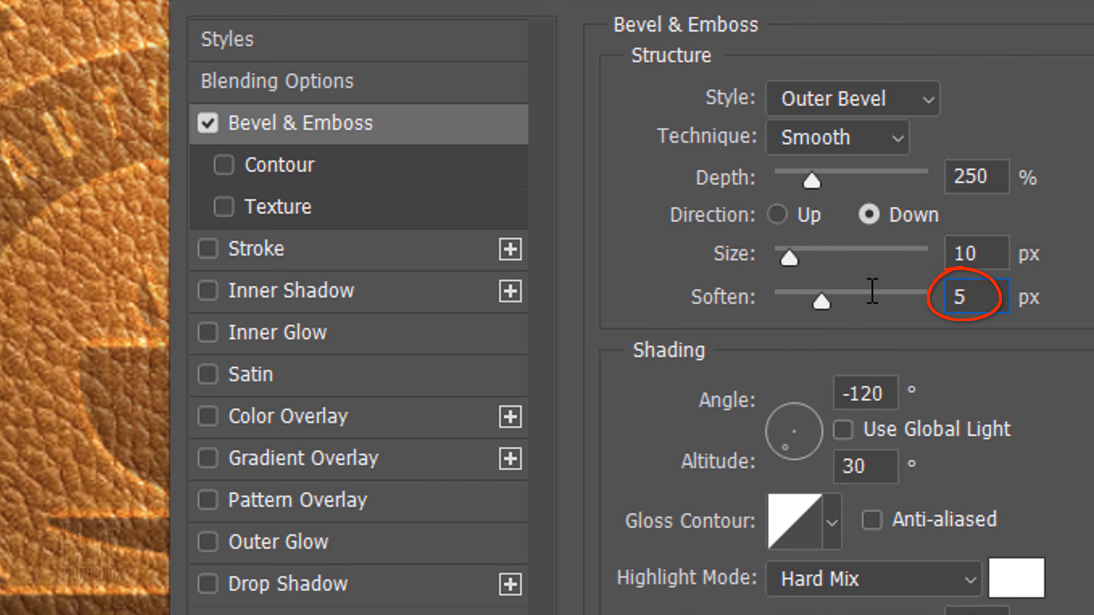
Set the bevel's shading angle to 60° and altitude to 40°
left_click(889, 393)
left_click_drag(889, 390, 718, 364)
type("60")
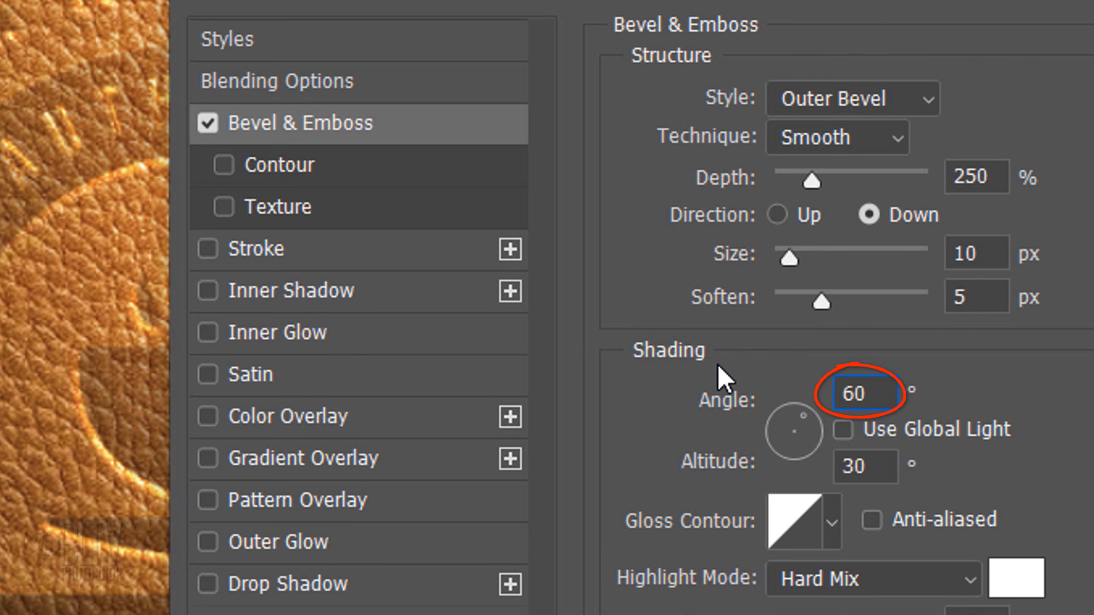
left_click(822, 464)
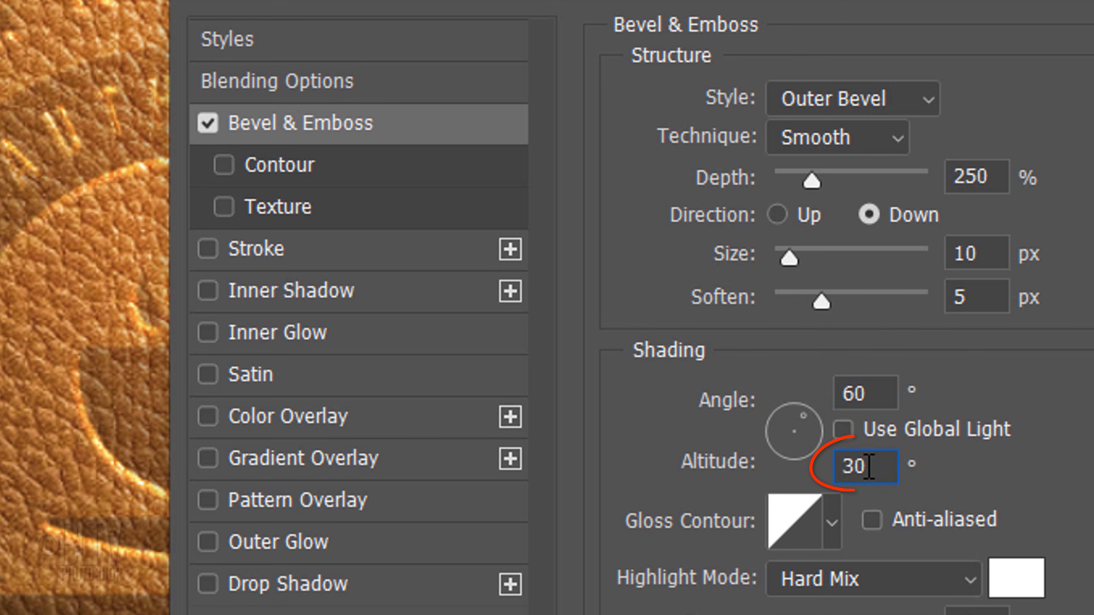
type("40")
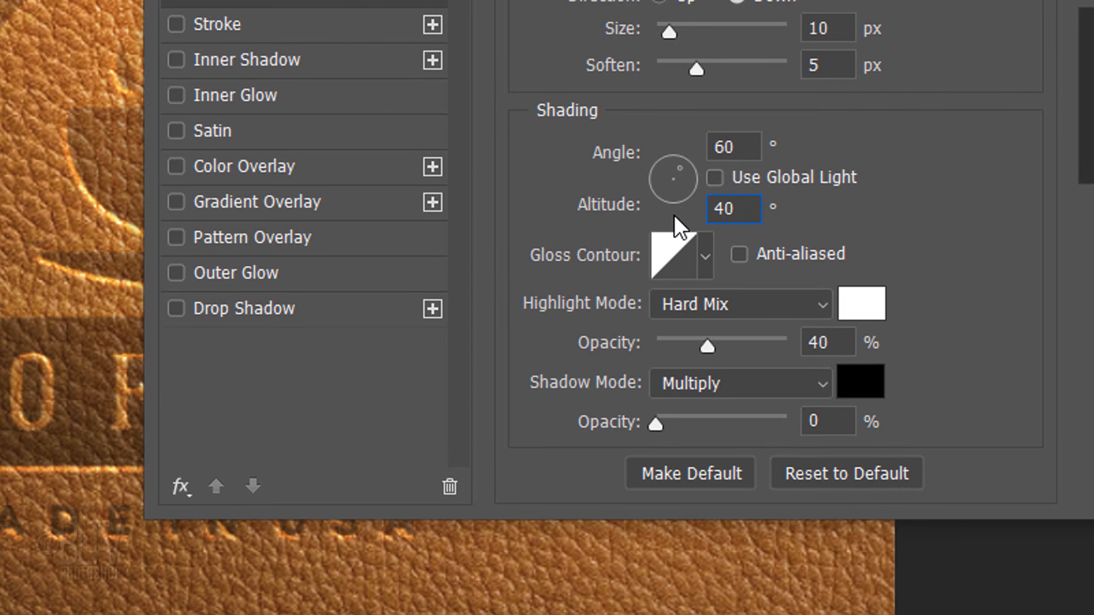
Choose the Rounded Steps gloss contour for the bevel, checking that contours are displayed as a Large List
left_click(705, 257)
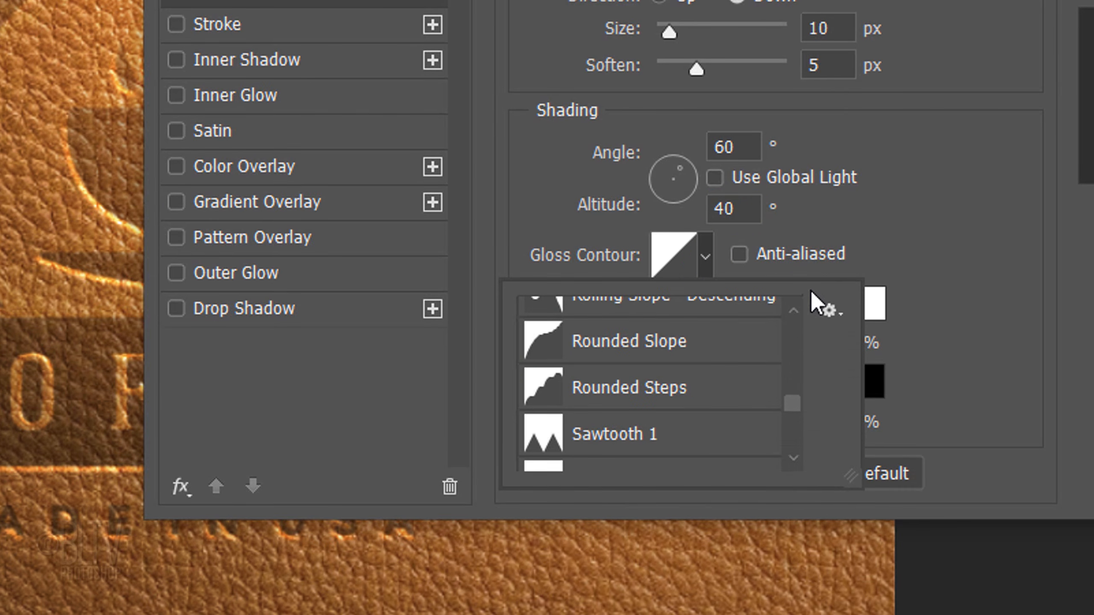
left_click(829, 310)
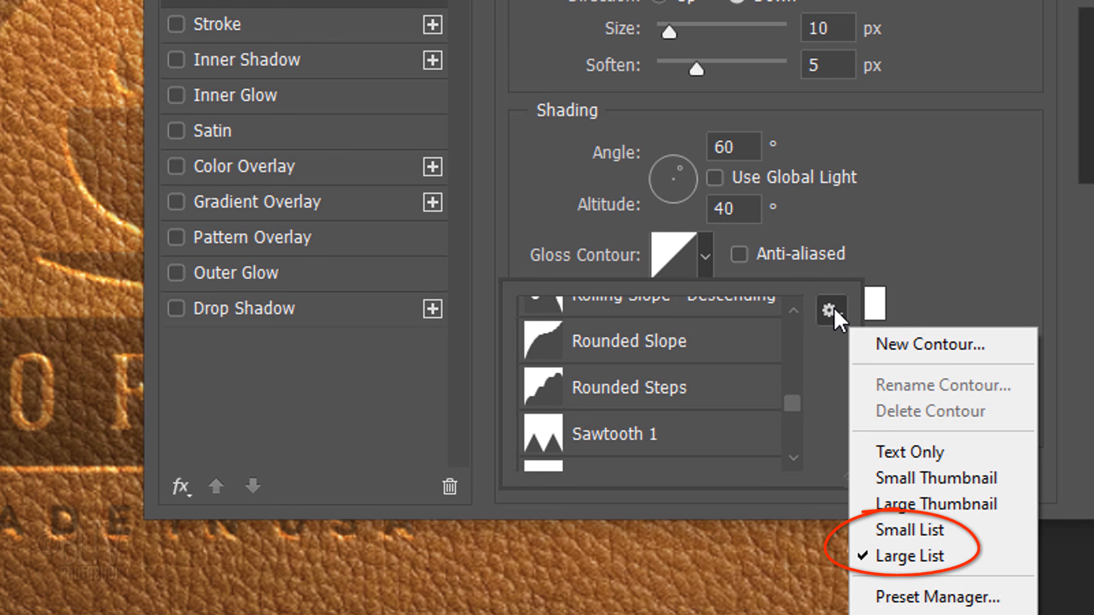
left_click(834, 310)
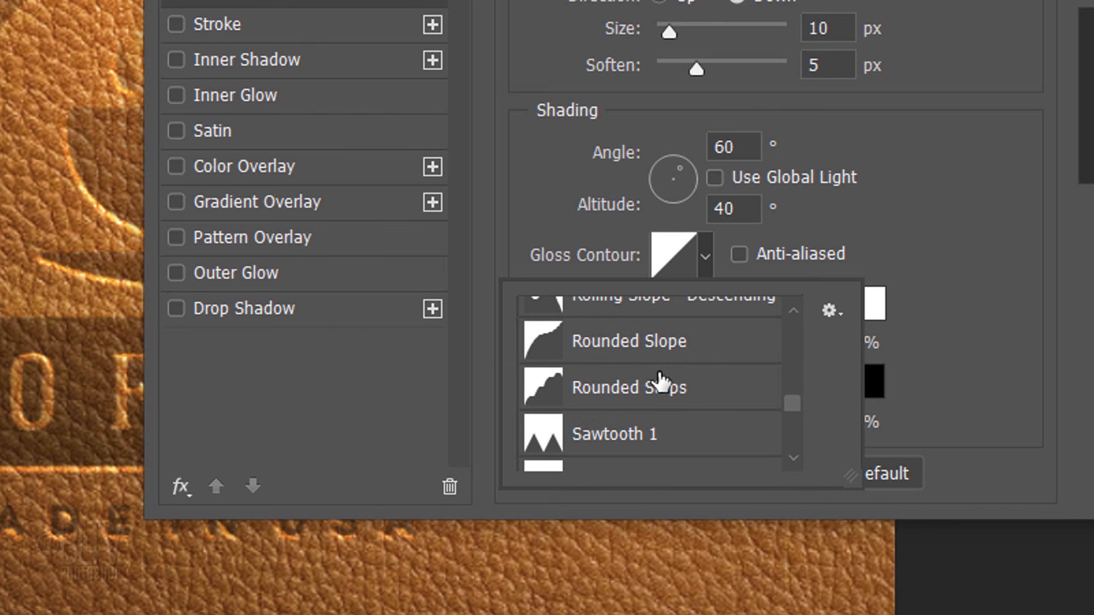
left_click(647, 396)
left_click(961, 255)
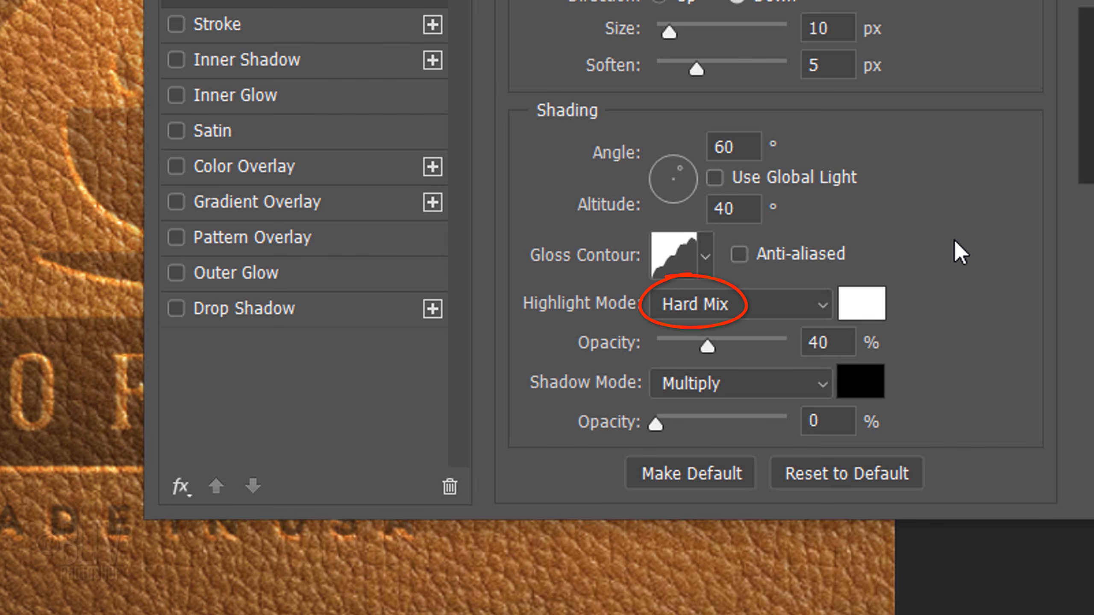
Set the bevel's highlight mode to Color Dodge at 30% opacity and its Multiply shadow opacity to 60%
left_click(823, 305)
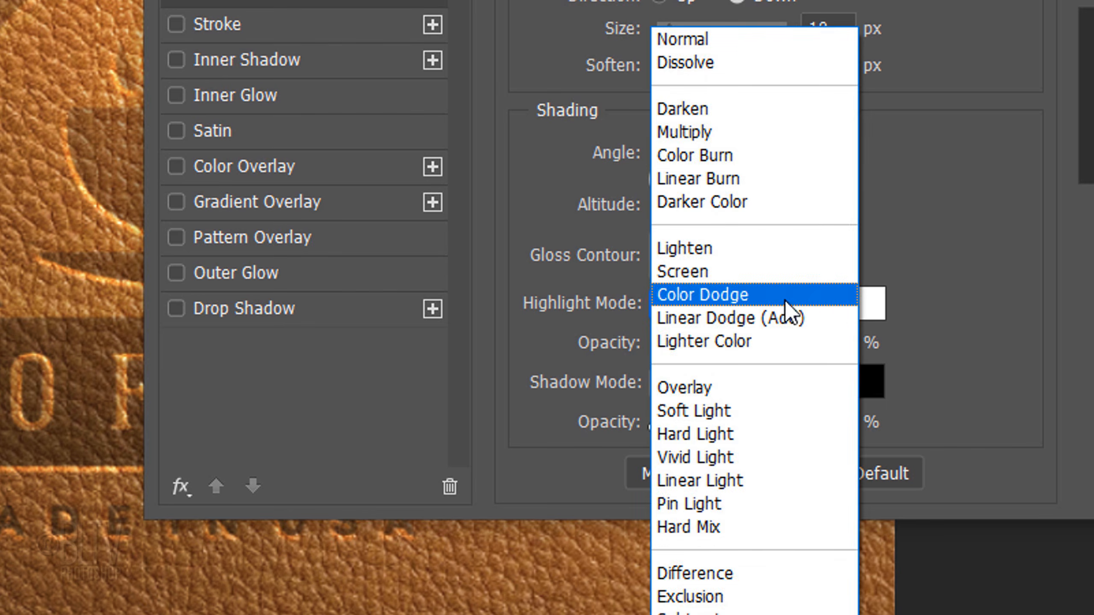
left_click(722, 302)
left_click(835, 343)
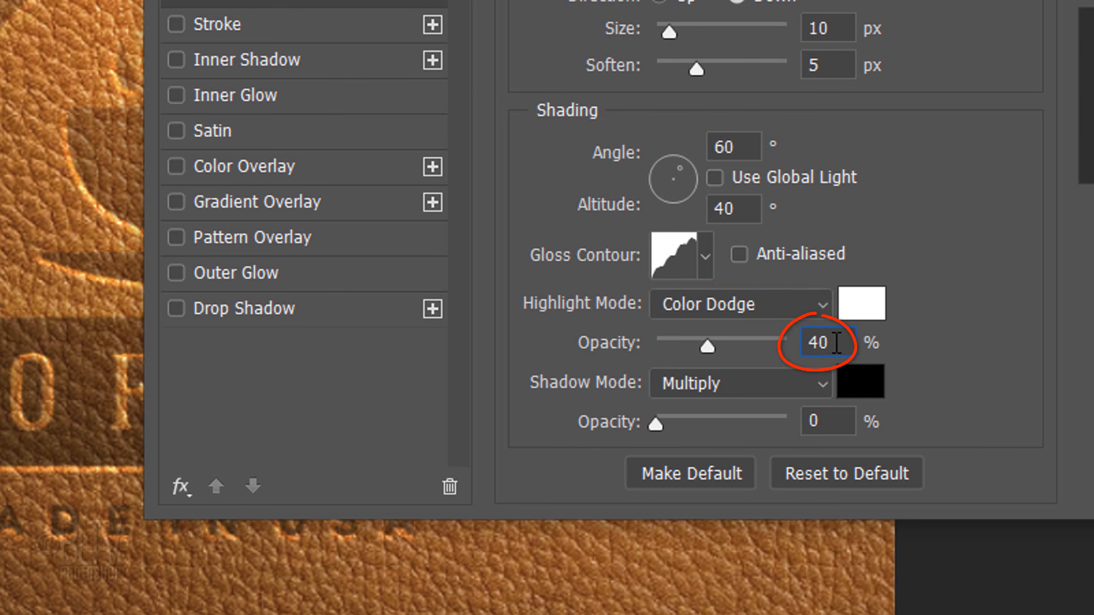
type("30")
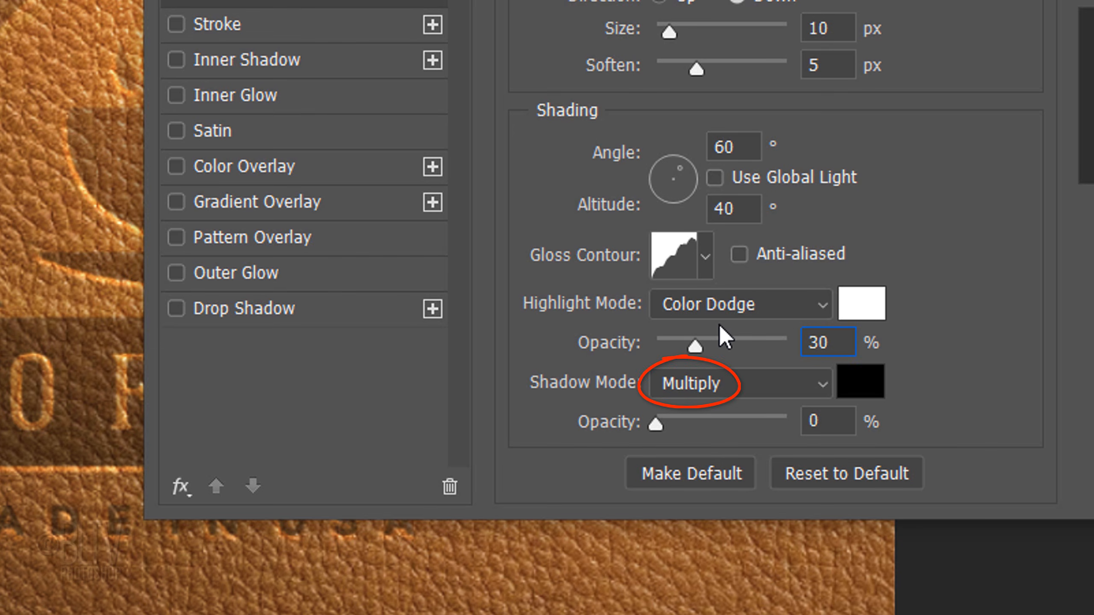
left_click(838, 420)
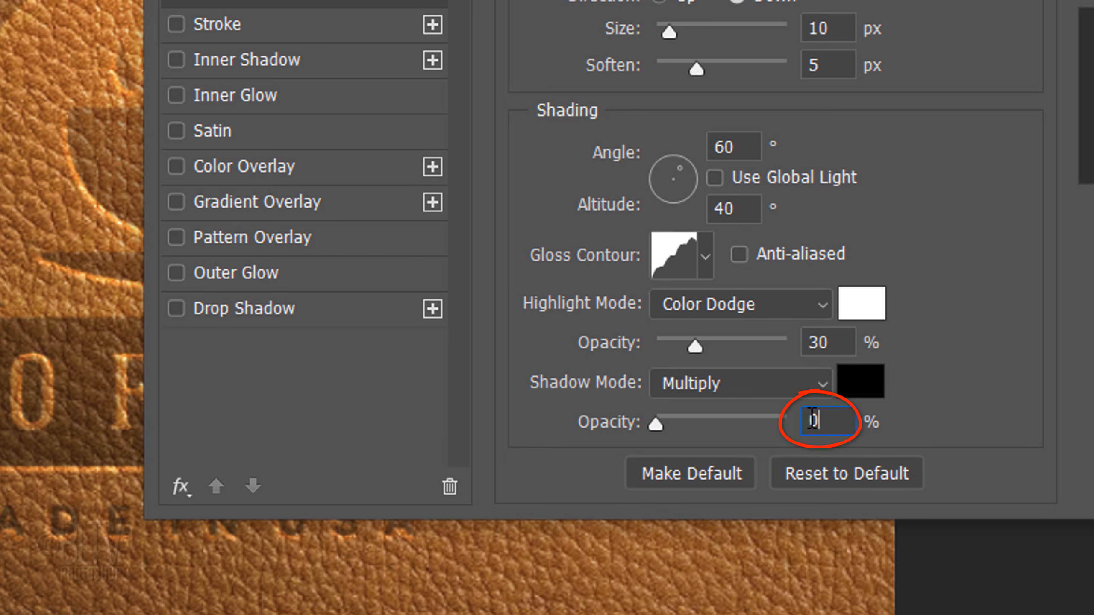
type("60")
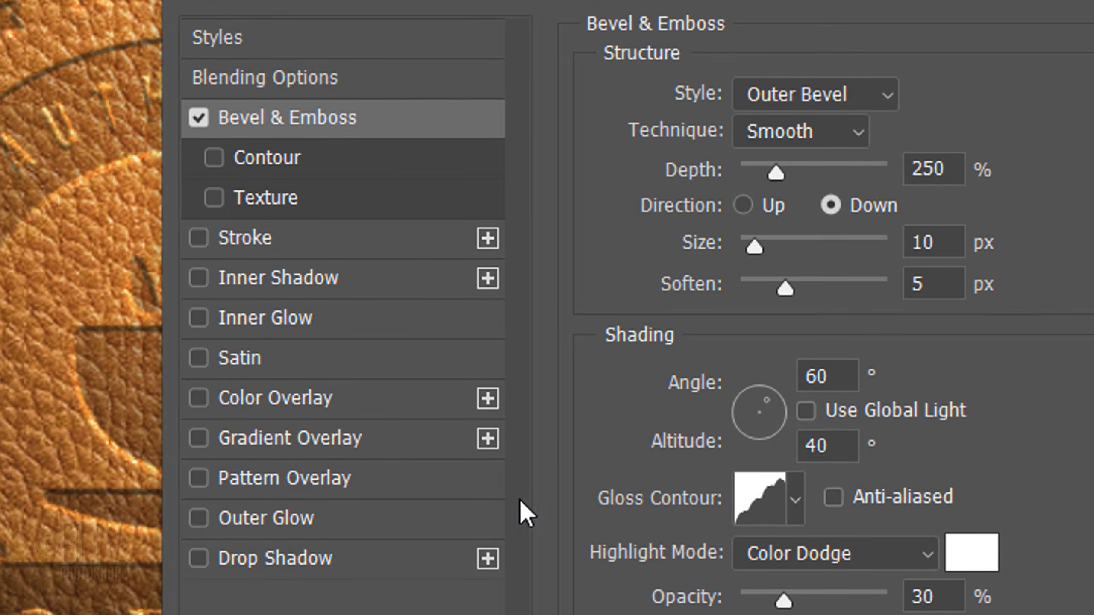
Add a black inner shadow to Layer 1 copy with Multiply blend mode and 60% opacity
left_click(278, 278)
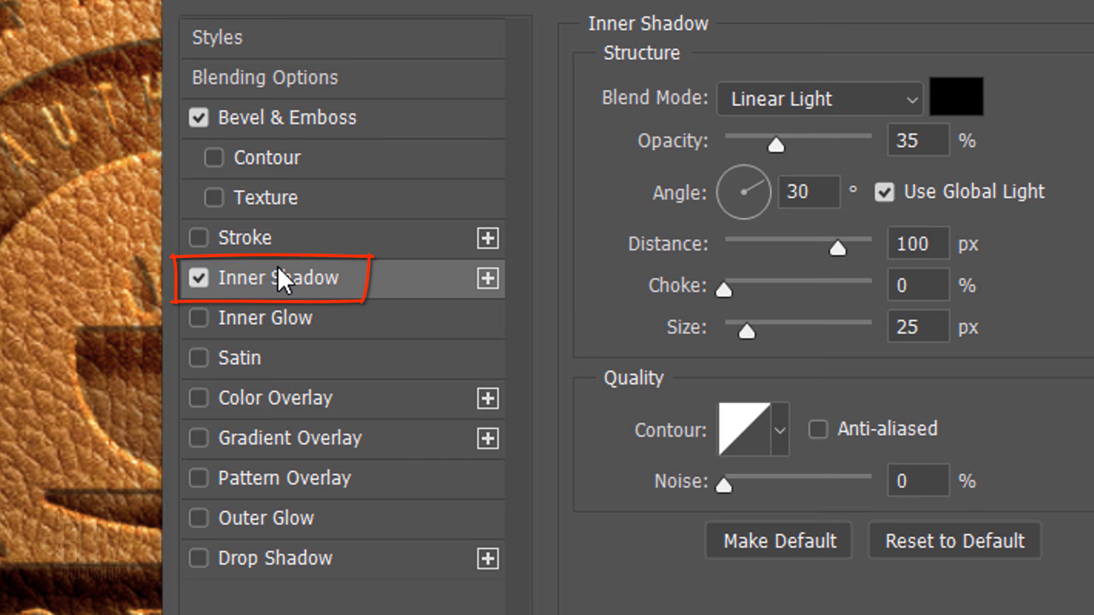
left_click(843, 103)
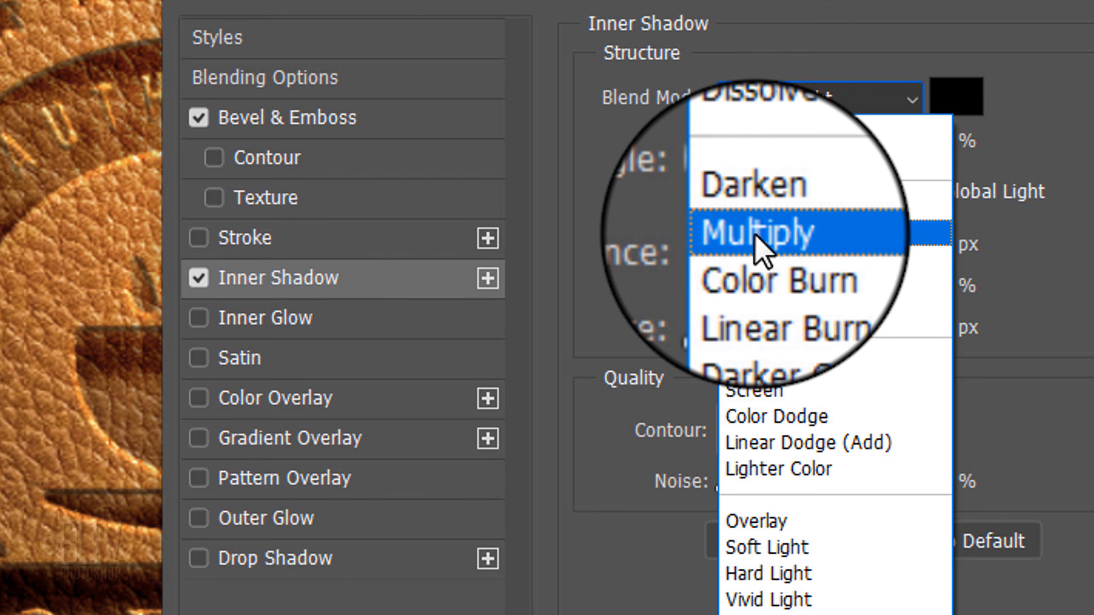
left_click(754, 235)
double_click(926, 141)
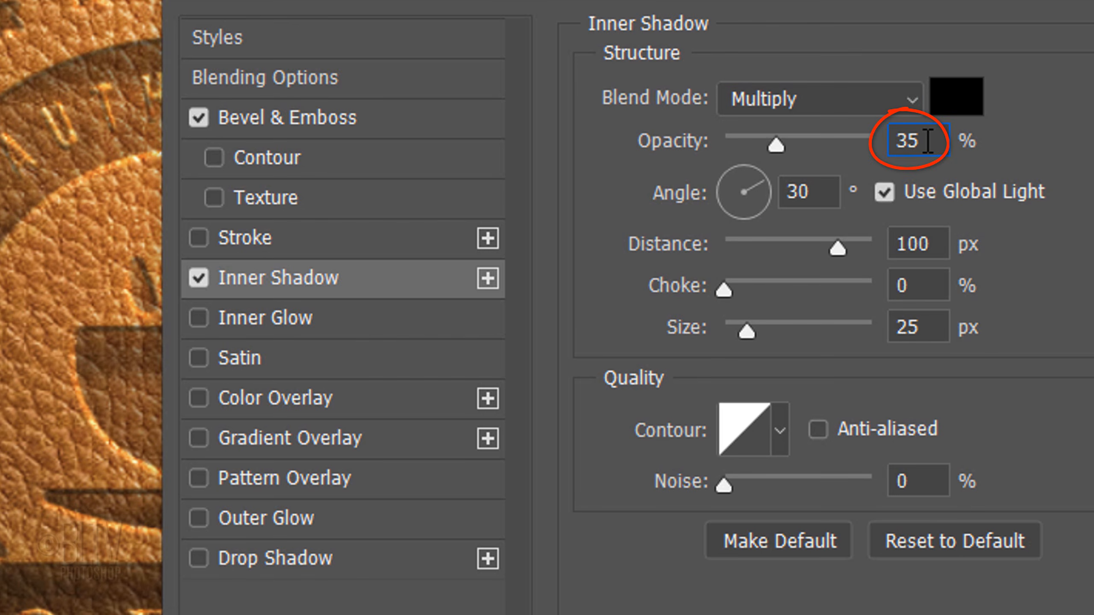
type("60")
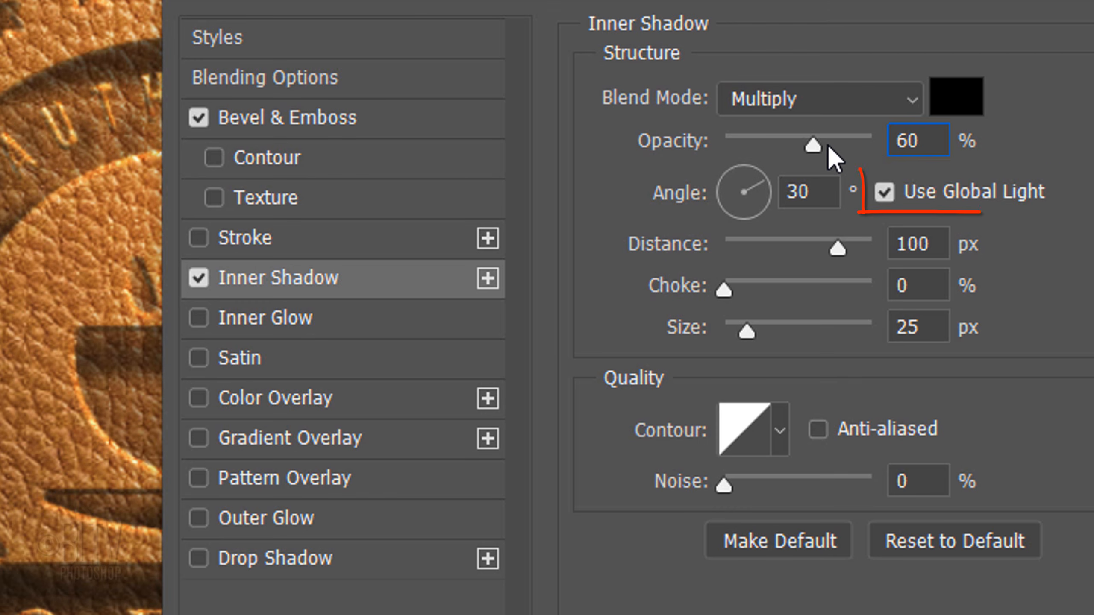
Detach the inner shadow from the global light and set its angle to 30°
left_click(884, 192)
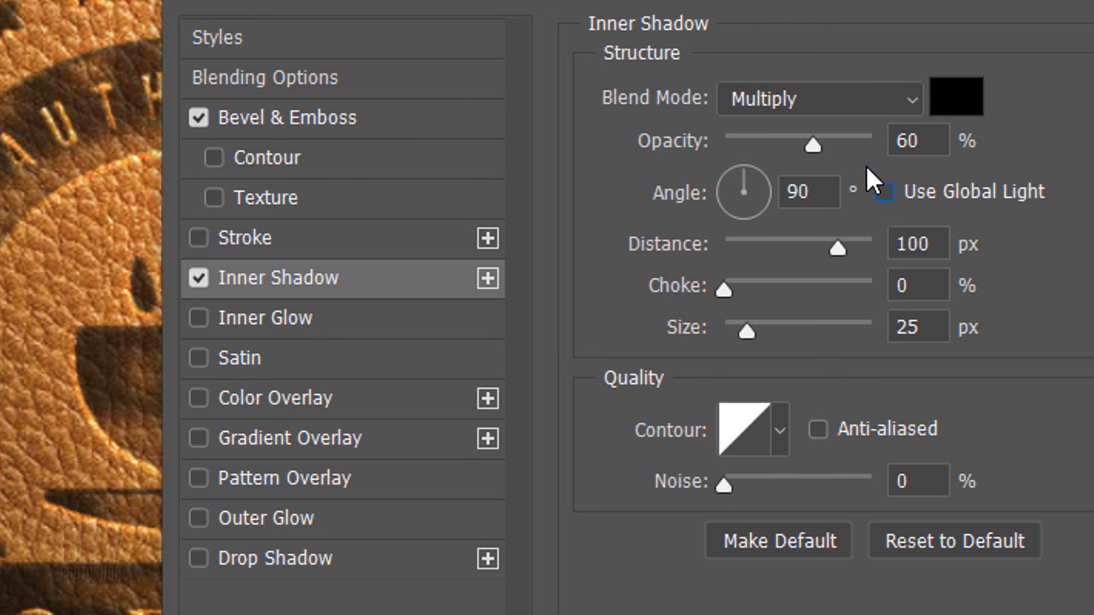
double_click(821, 191)
type("30")
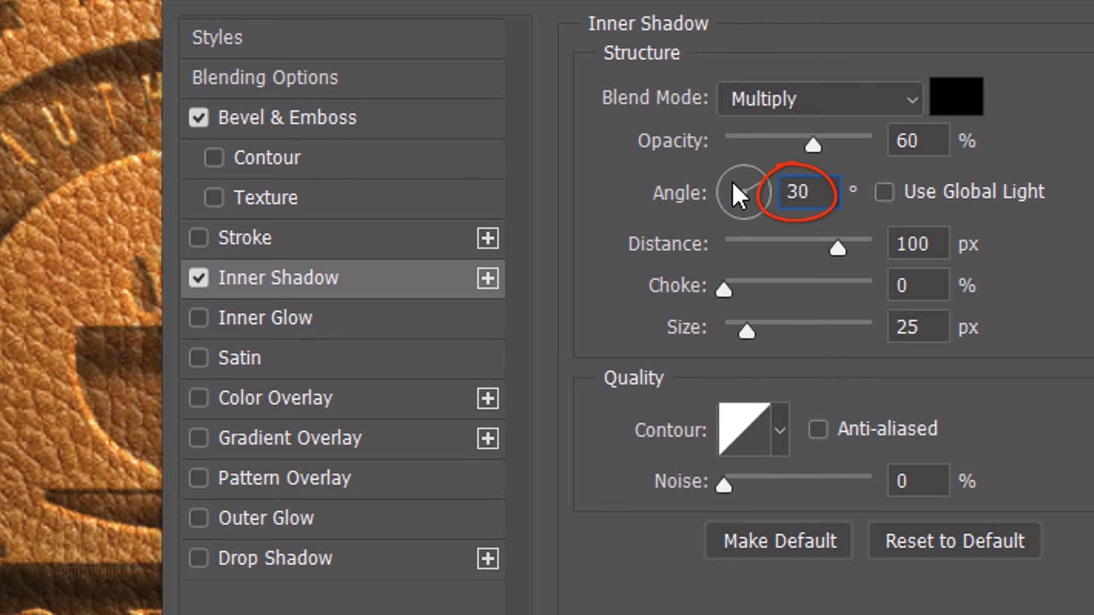
Set the inner shadow's distance to 8 px and its size to 10 px
double_click(915, 244)
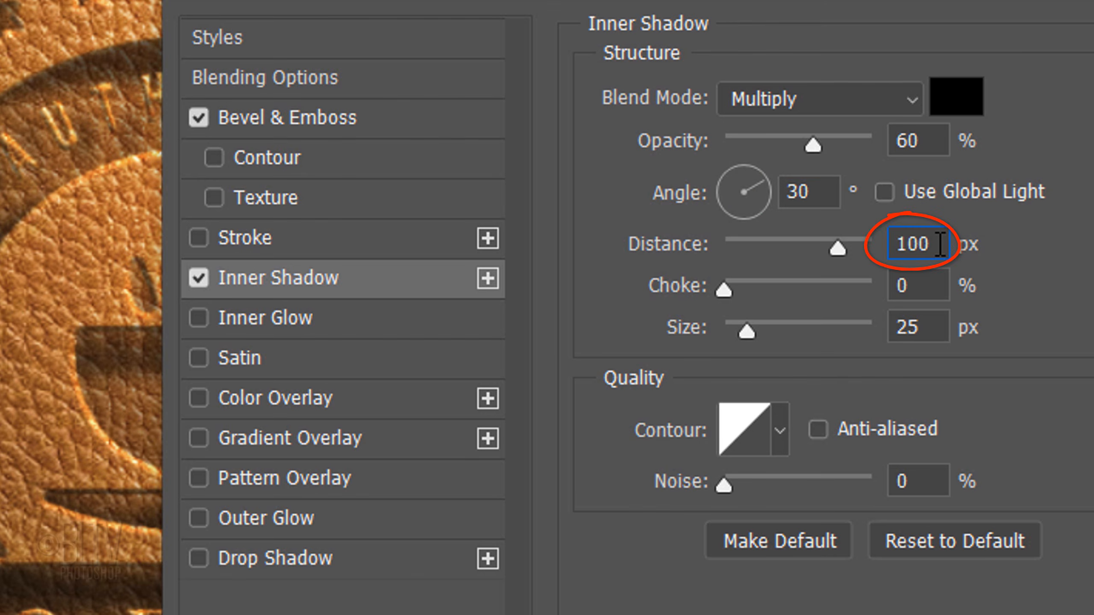
type("8")
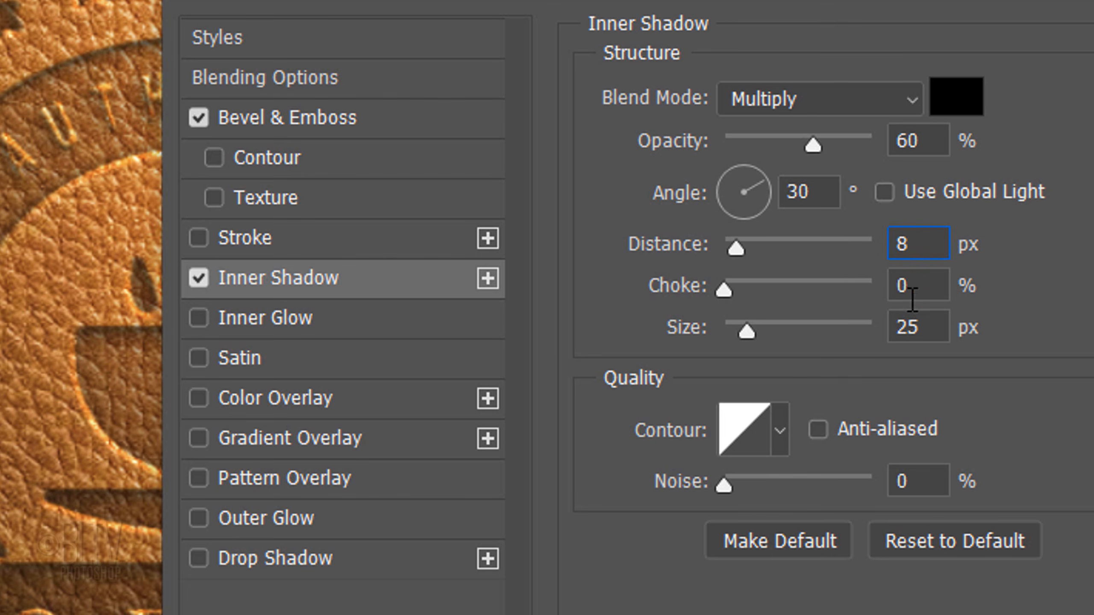
left_click(922, 327)
left_click_drag(923, 326, 776, 311)
type("10")
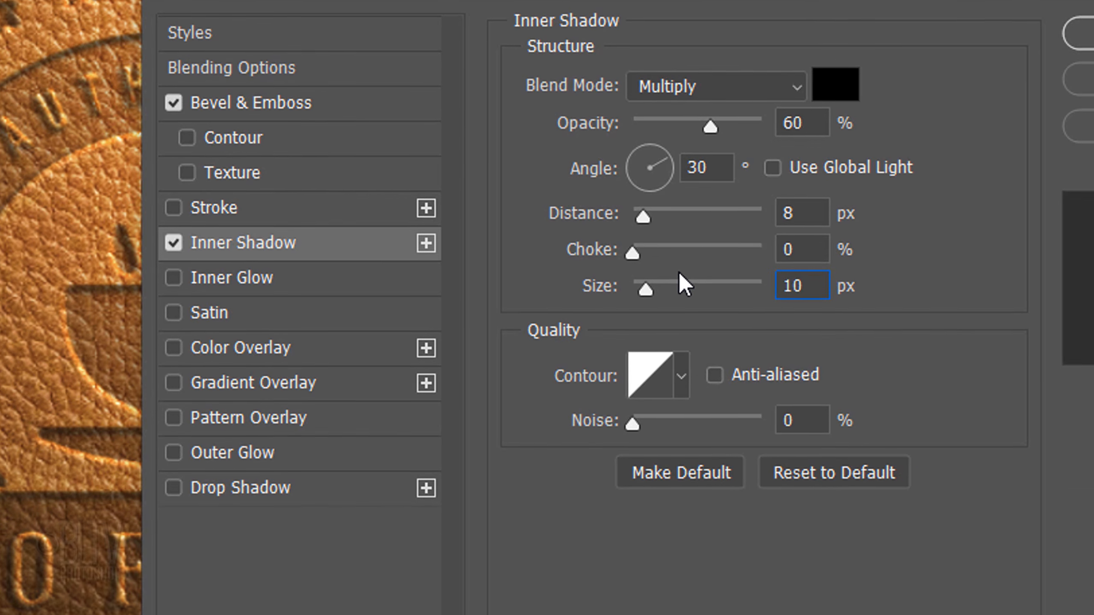
Choose the Half Round contour for the inner shadow
left_click(780, 430)
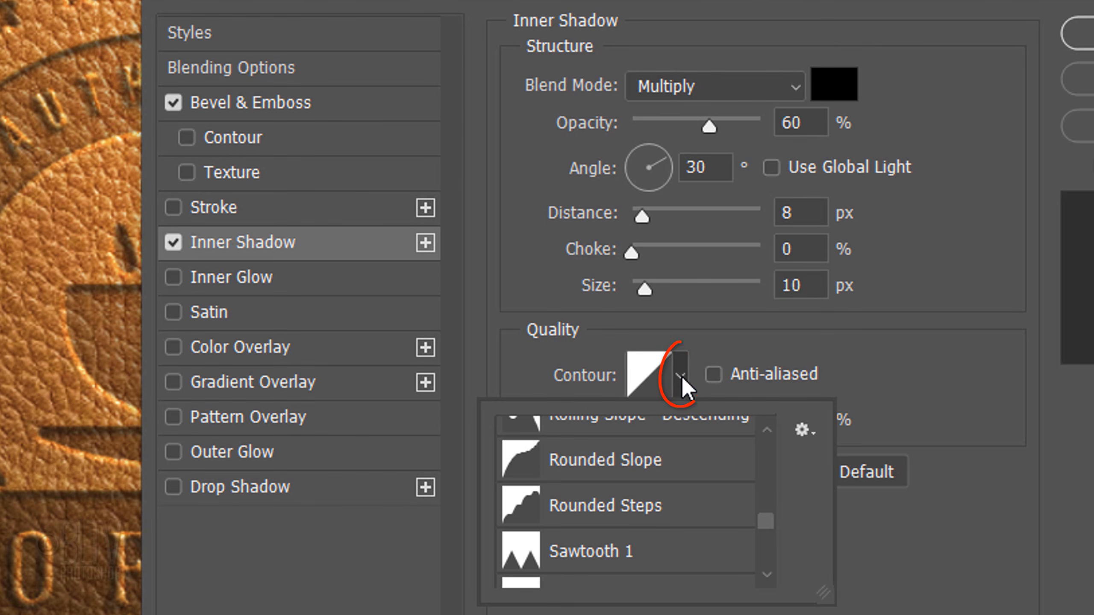
scroll(771, 520, "up", 5)
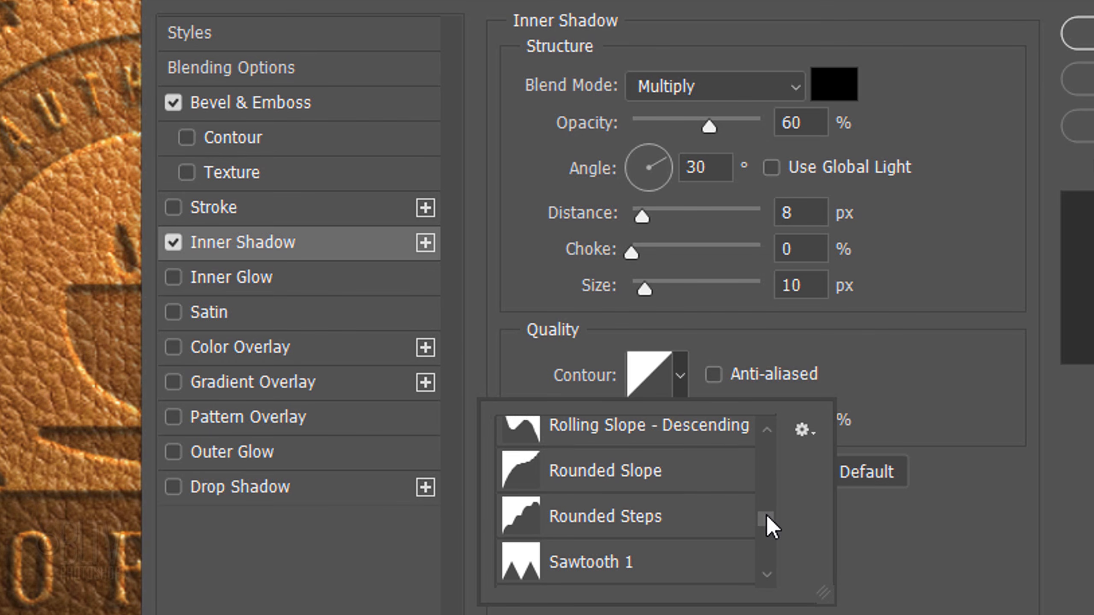
left_click(630, 540)
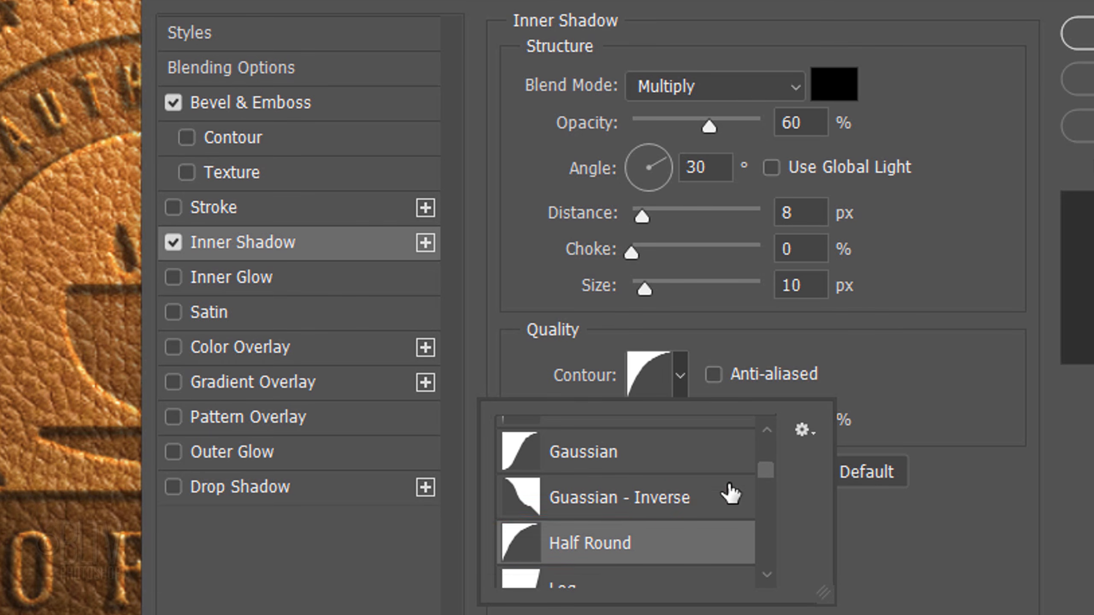
left_click(923, 416)
Add an inner glow to Layer 1 copy at 40% opacity, using the Foreground to Transparent gradient preset
left_click(241, 277)
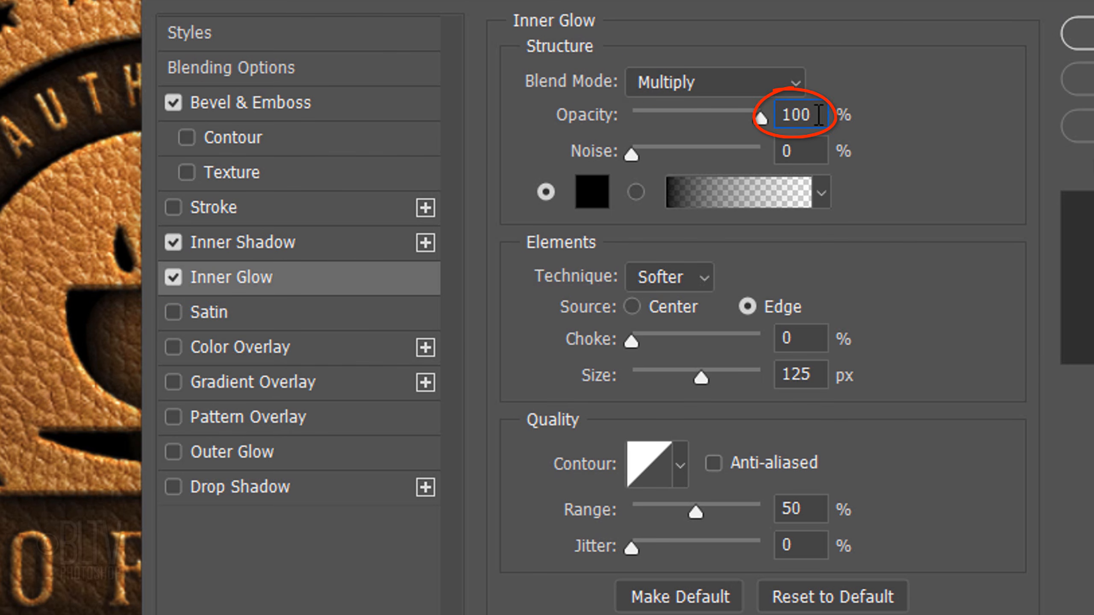
left_click_drag(760, 119, 696, 124)
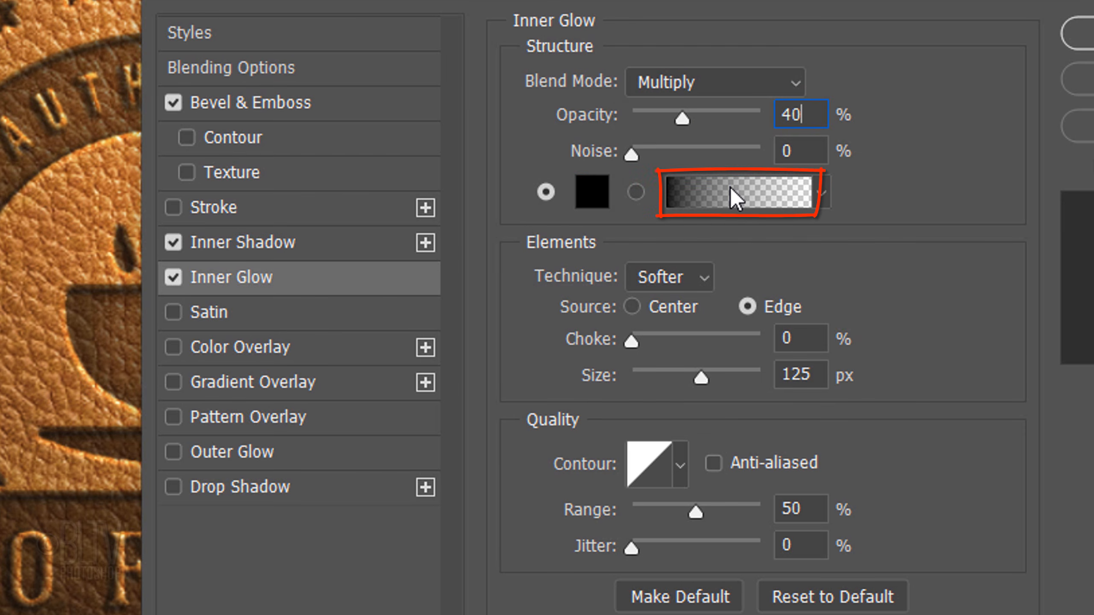
left_click(734, 197)
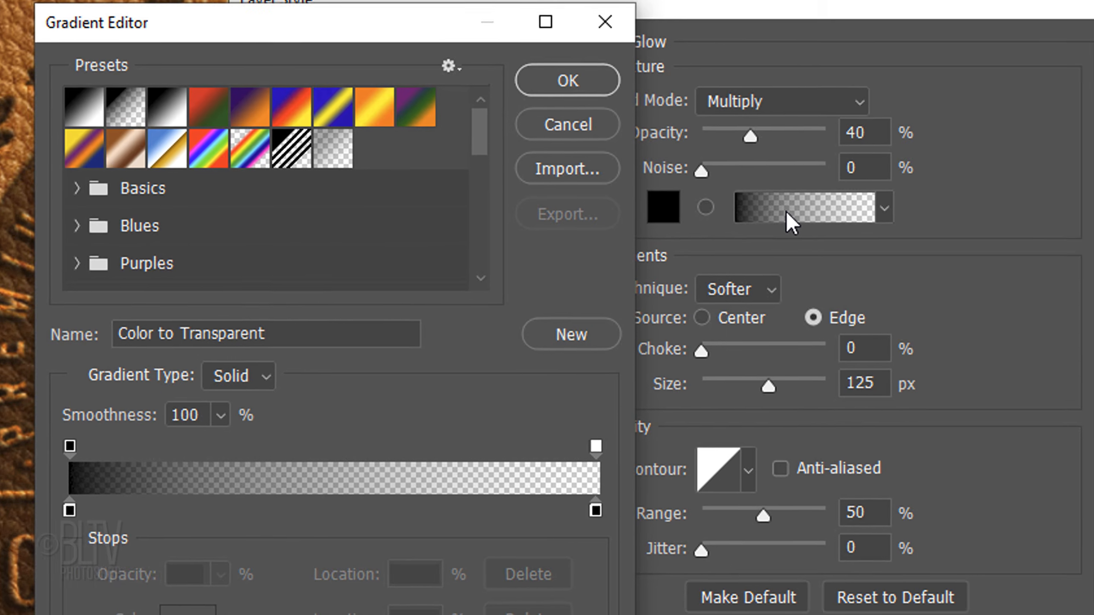
left_click(163, 116)
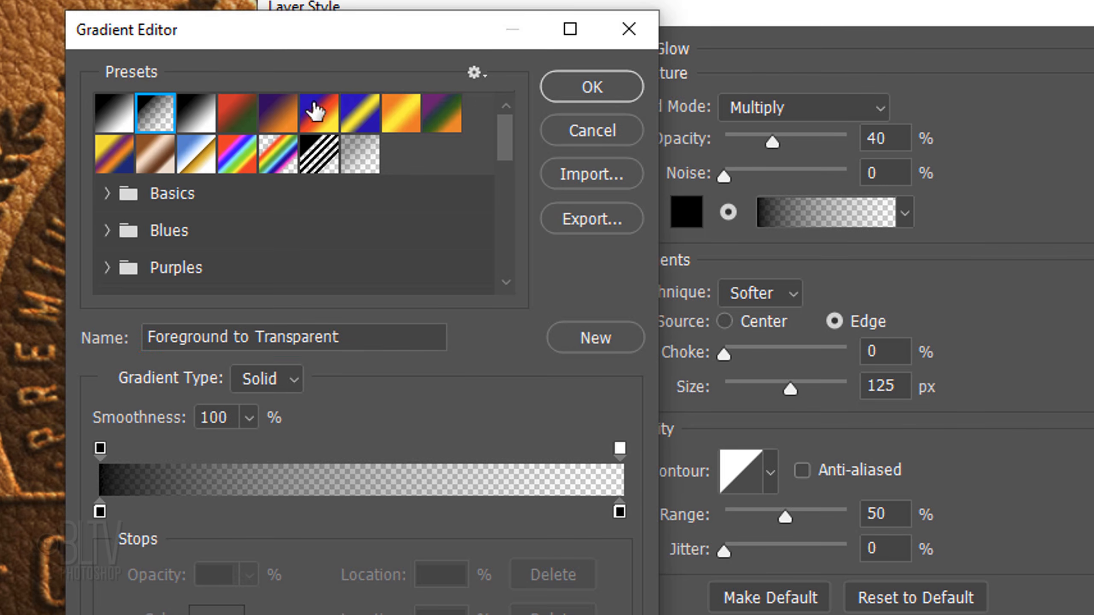
left_click(591, 89)
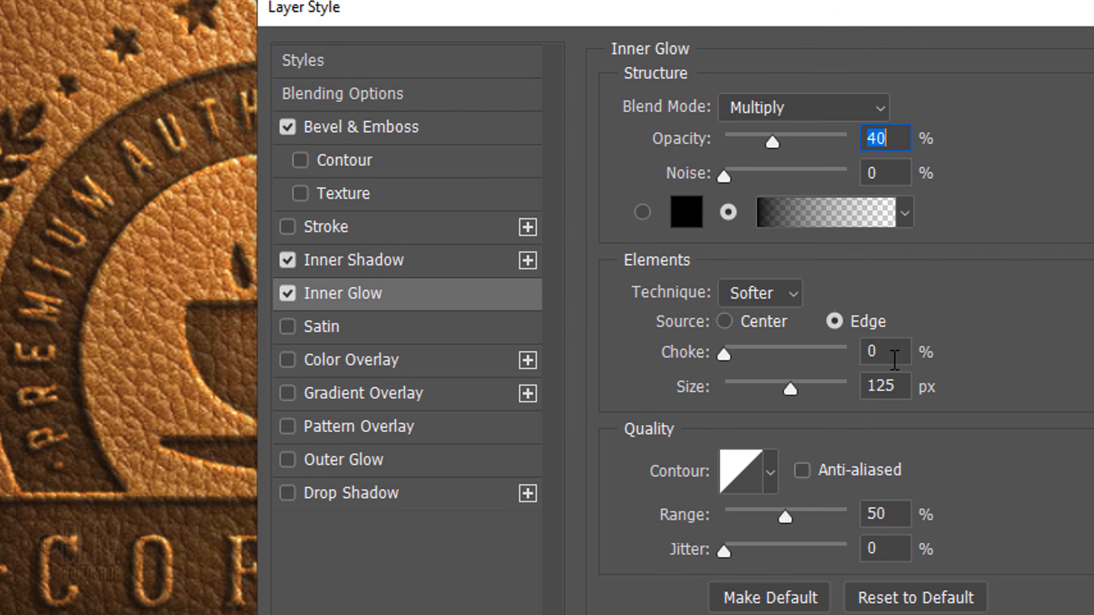
Set the inner glow's size to 25 px, range to 70% and jitter to 20%
double_click(880, 386)
type("25")
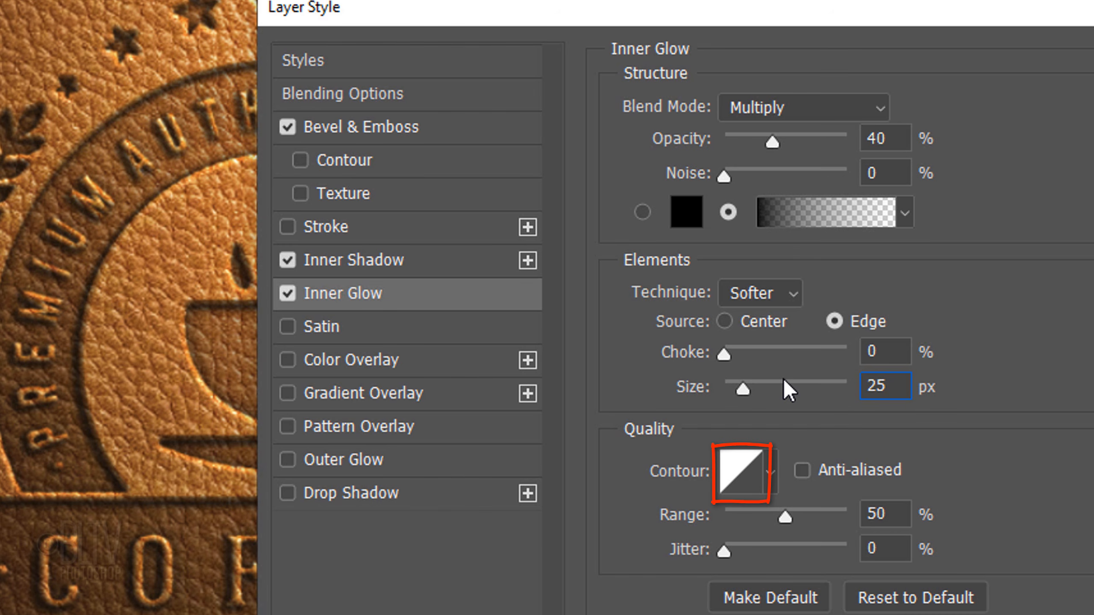
double_click(894, 514)
type("70")
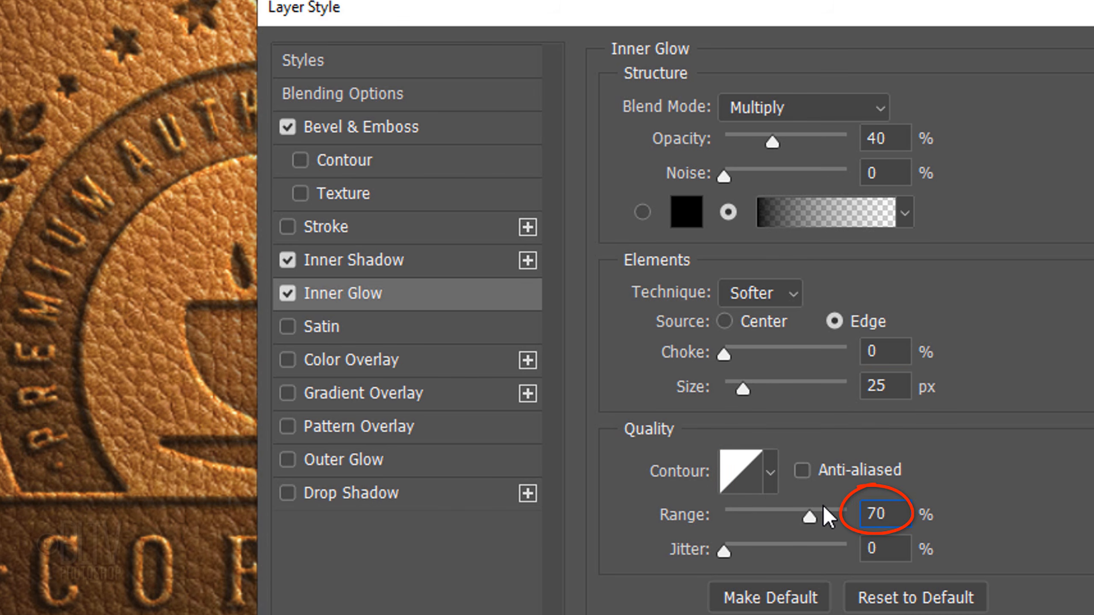
key("Tab")
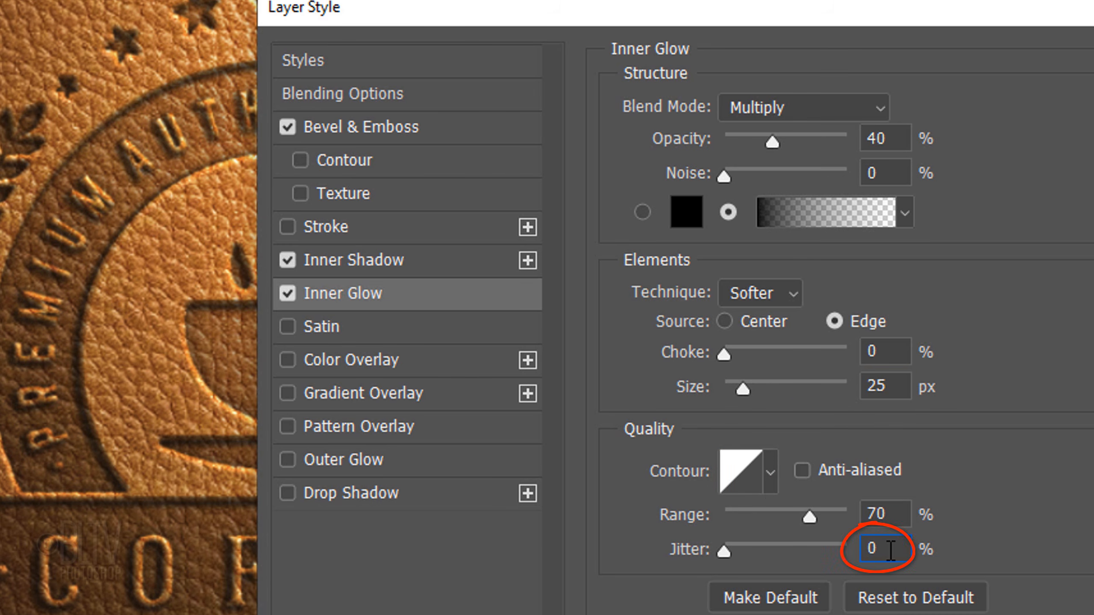
type("20")
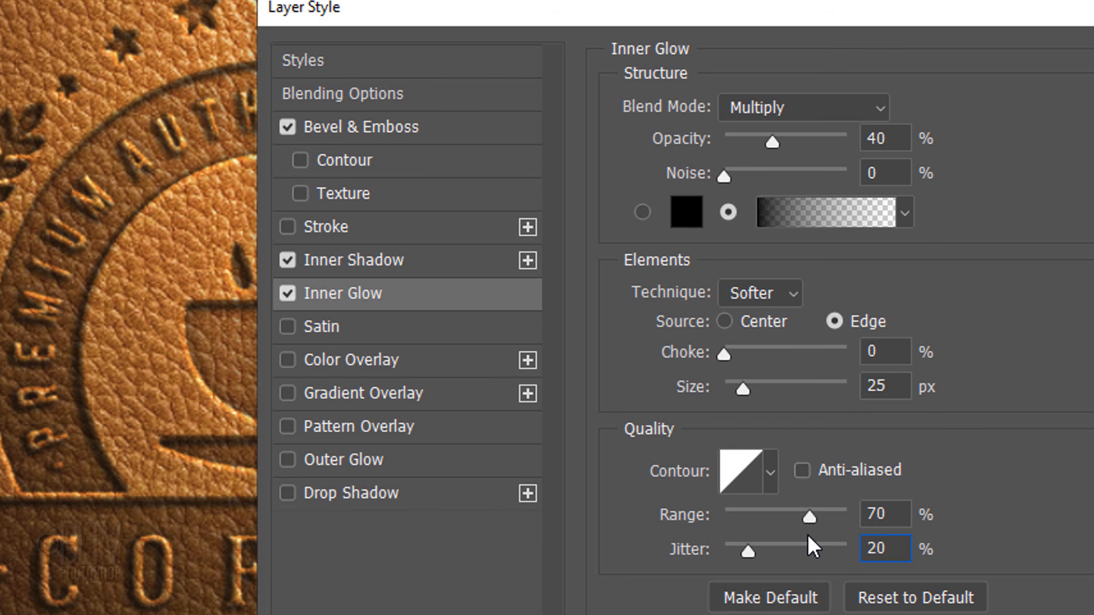
Add a drop shadow to Layer 1 copy with Linear Light blend mode and 20% opacity
left_click(371, 494)
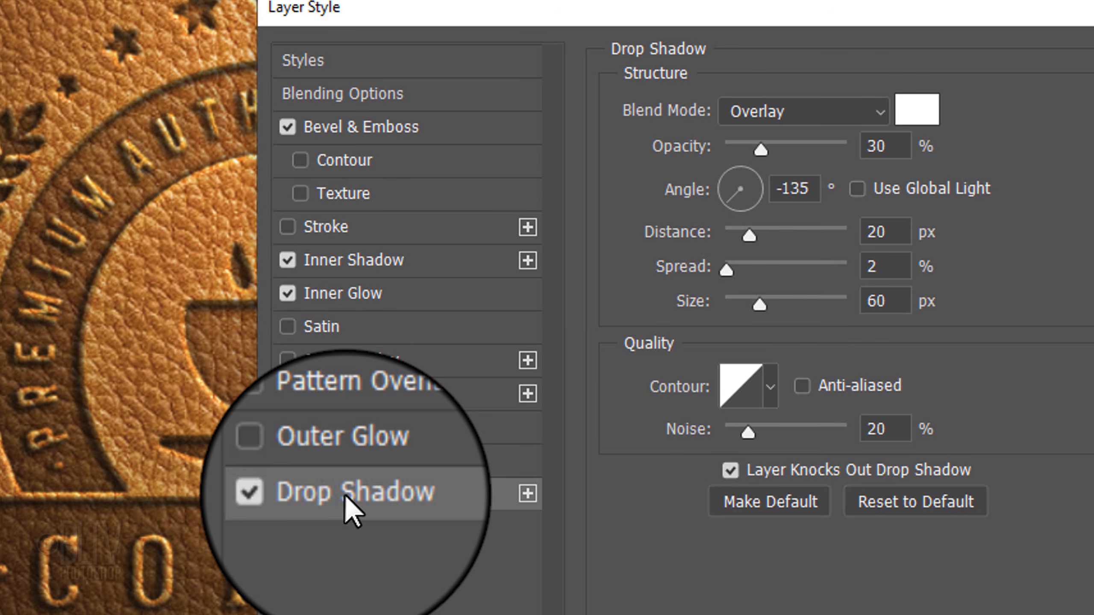
left_click(814, 116)
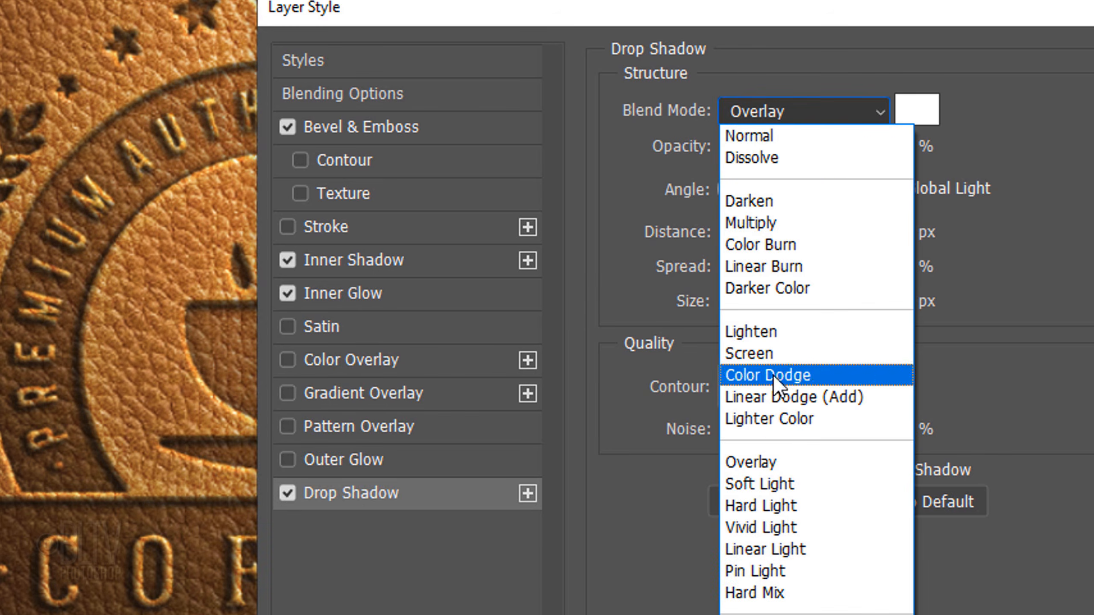
left_click(769, 552)
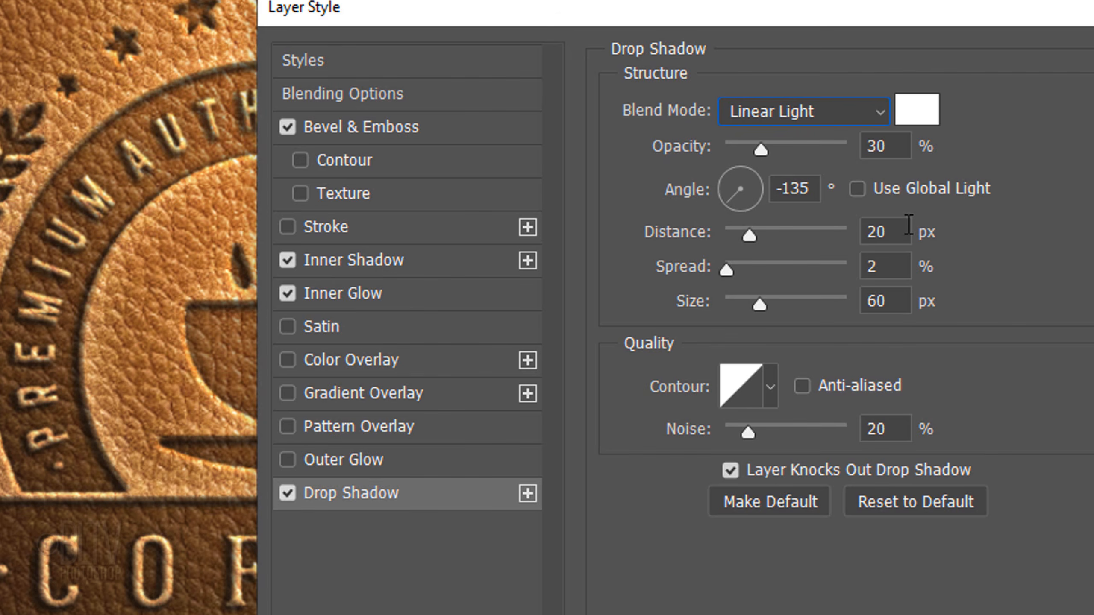
left_click_drag(902, 148, 806, 142)
type("20")
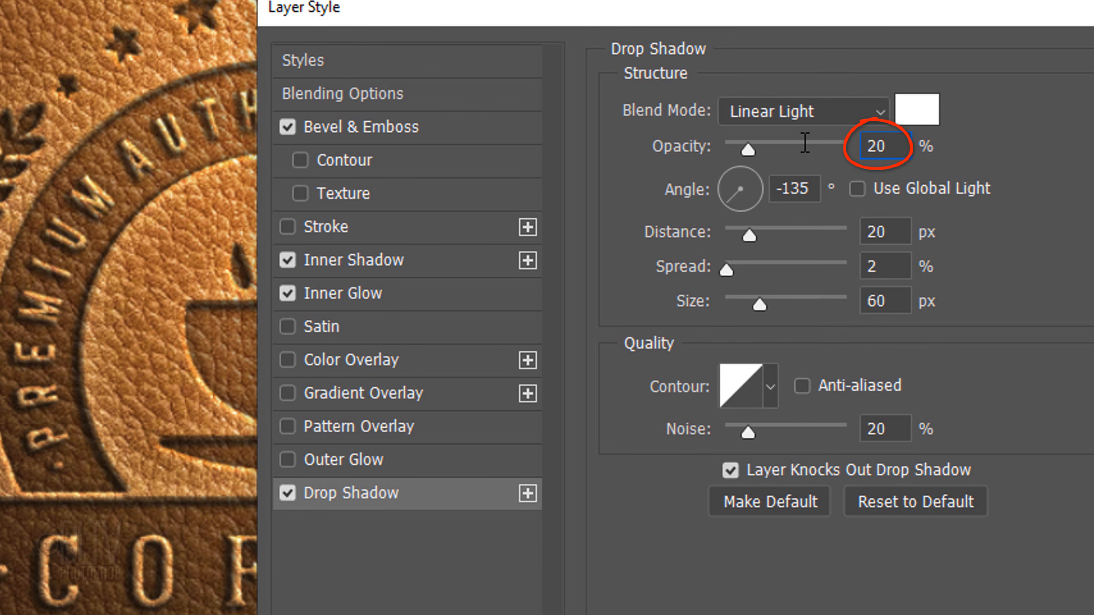
Set the drop shadow's angle to 45° and its distance to 4 px
double_click(794, 189)
type("45")
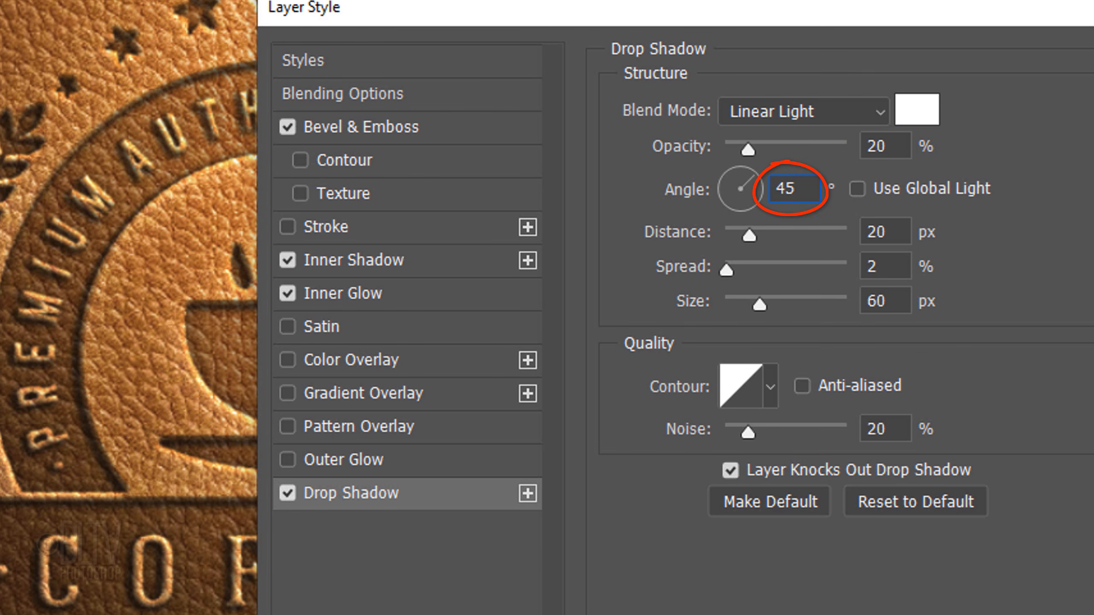
key("Tab")
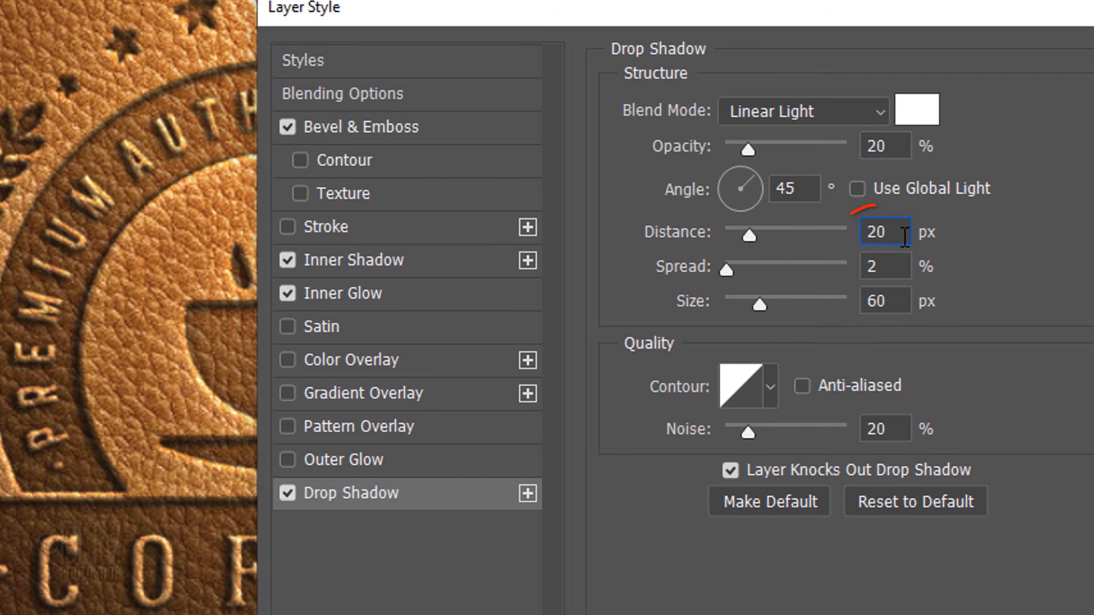
type("4")
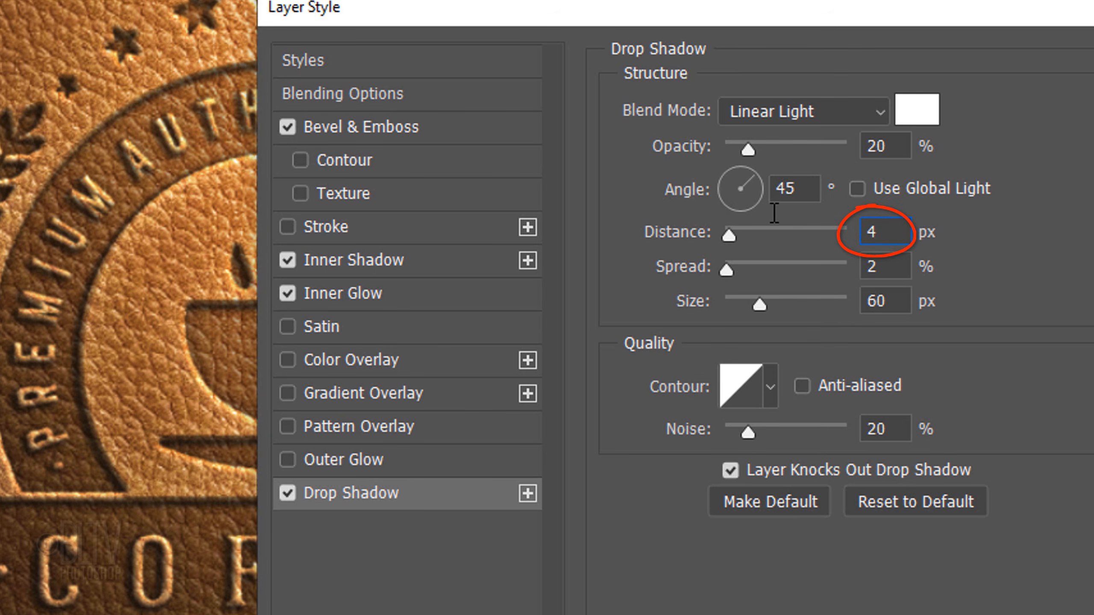
Set the drop shadow's spread to 10%, size to 30 px and noise to 0%, and apply the layer style
key("Tab")
type("10")
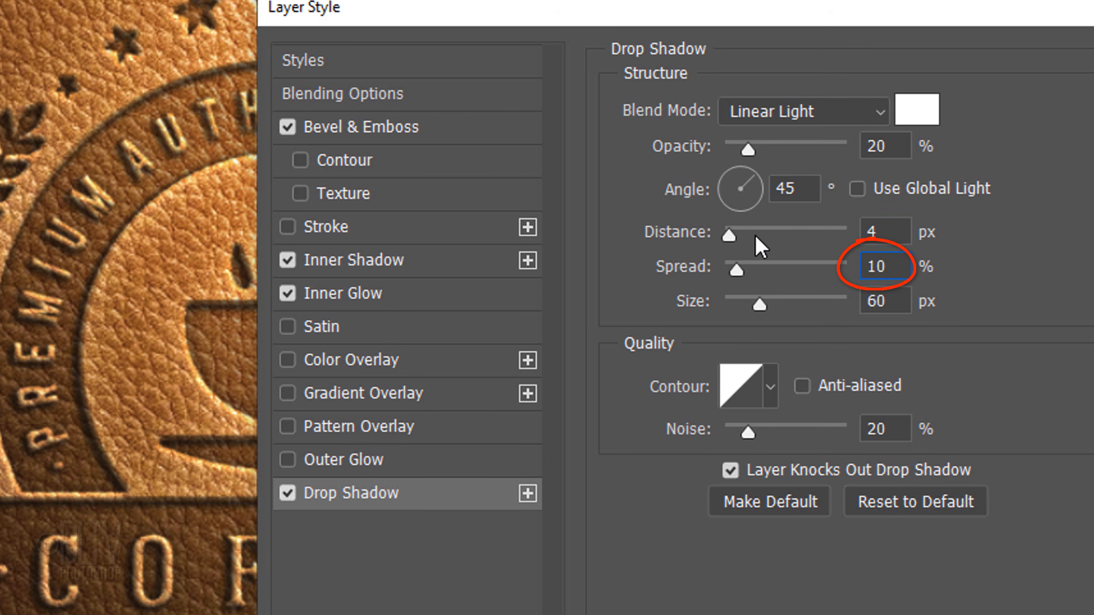
key("Tab")
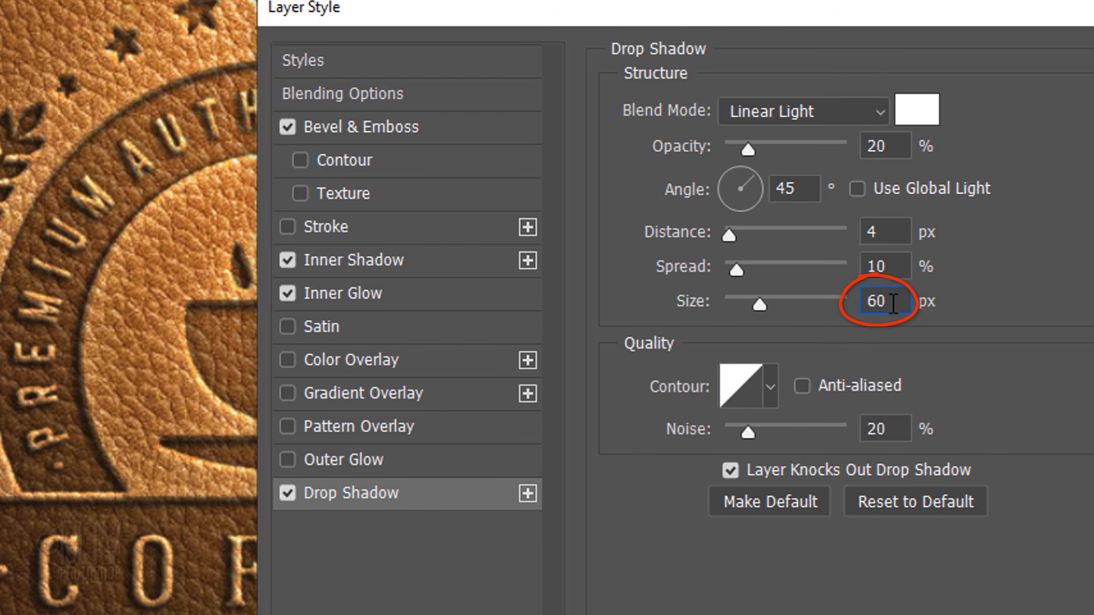
type("30")
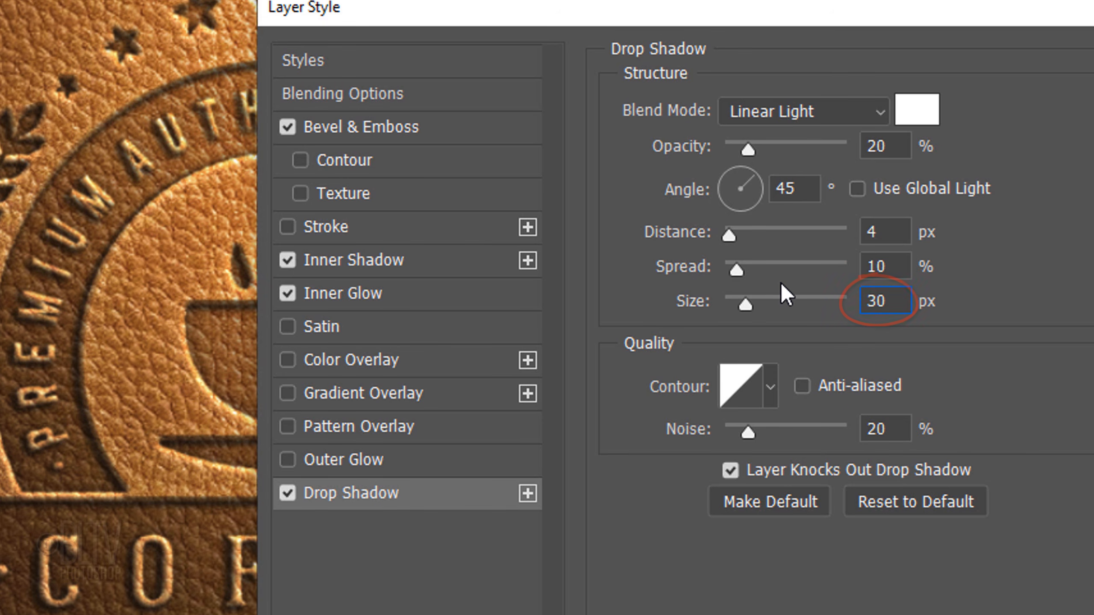
left_click_drag(749, 431, 682, 446)
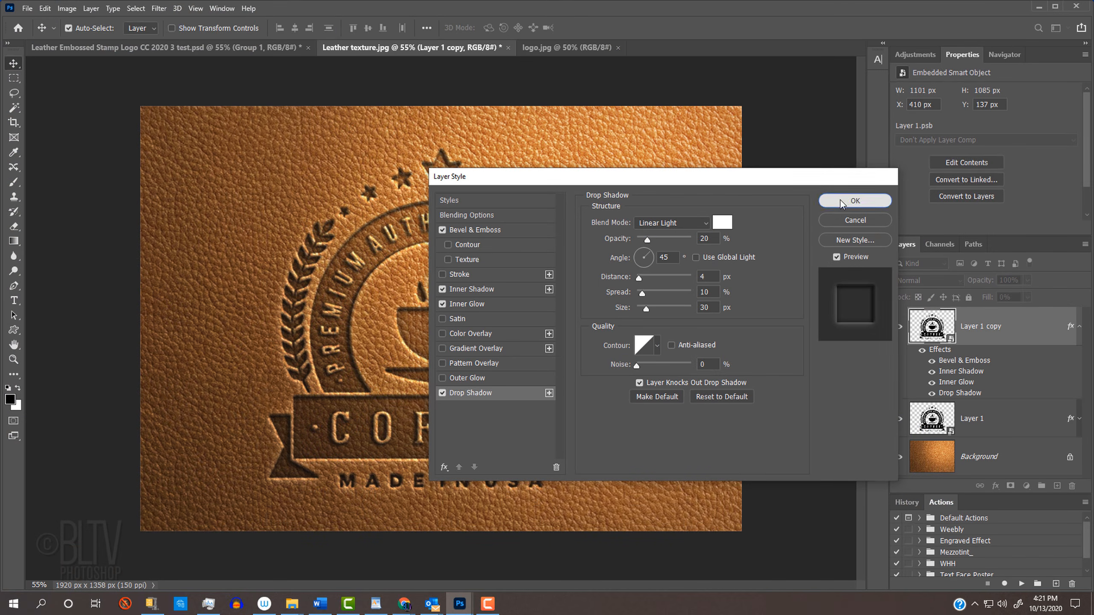
left_click(841, 200)
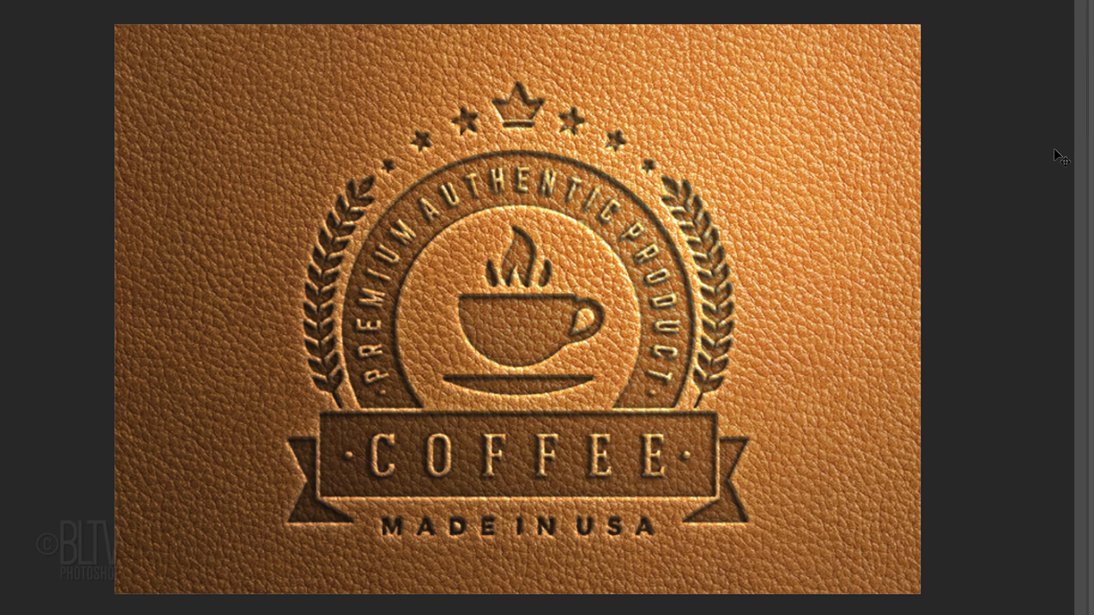